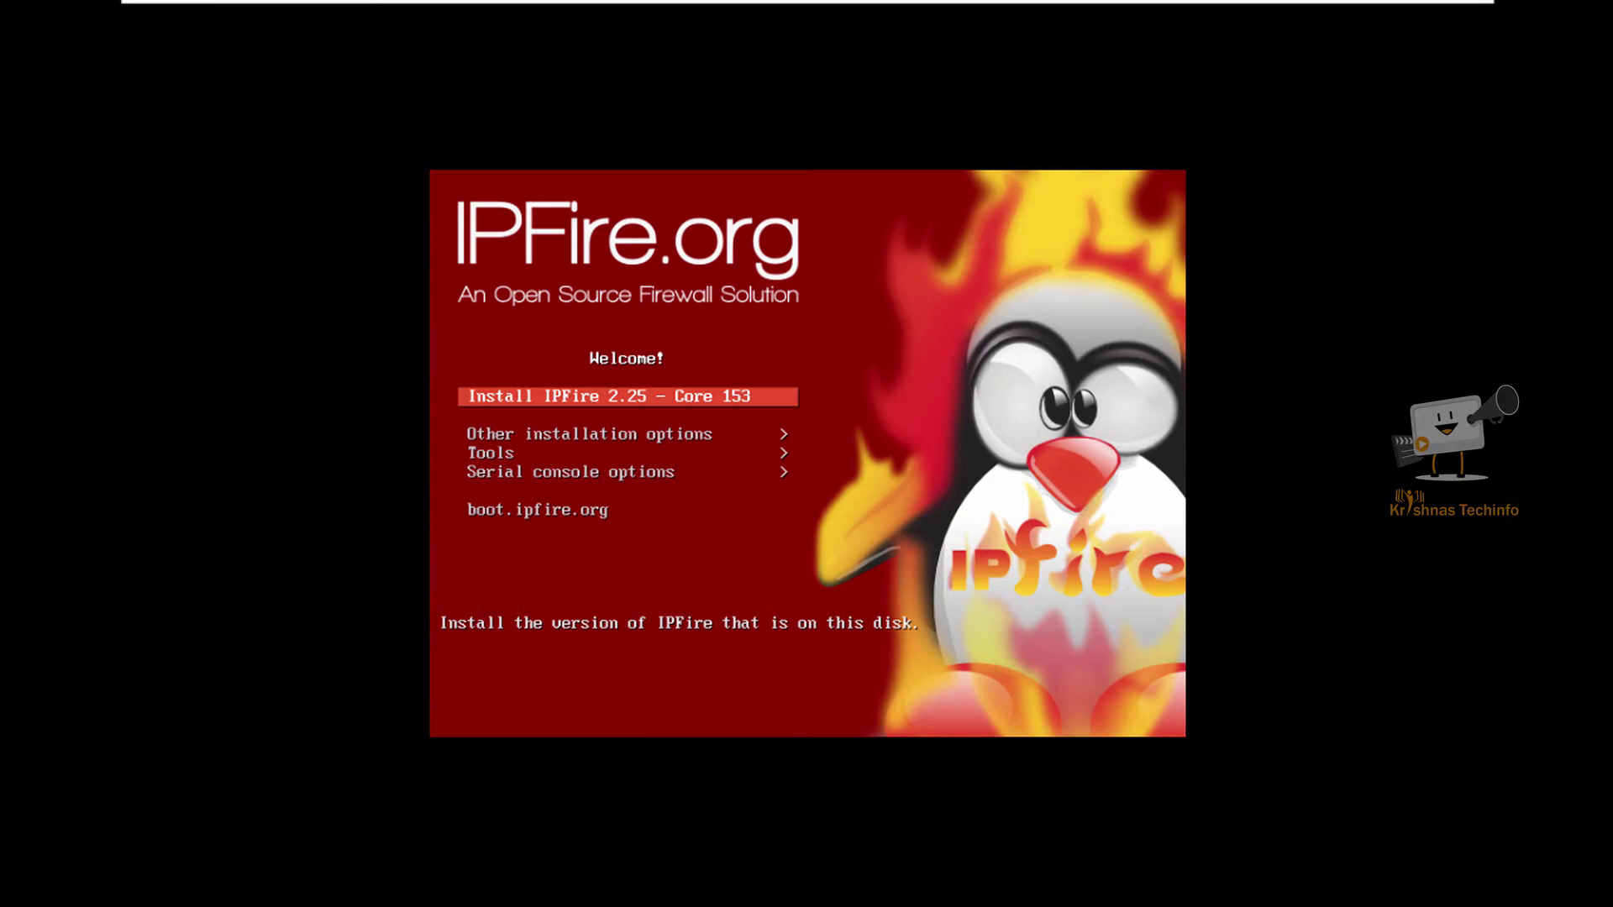
Step: Boot the Install IPFire 2.25 entry, choose English and start the installation
key(Down)
key(Up)
key(Return)
key(Down)
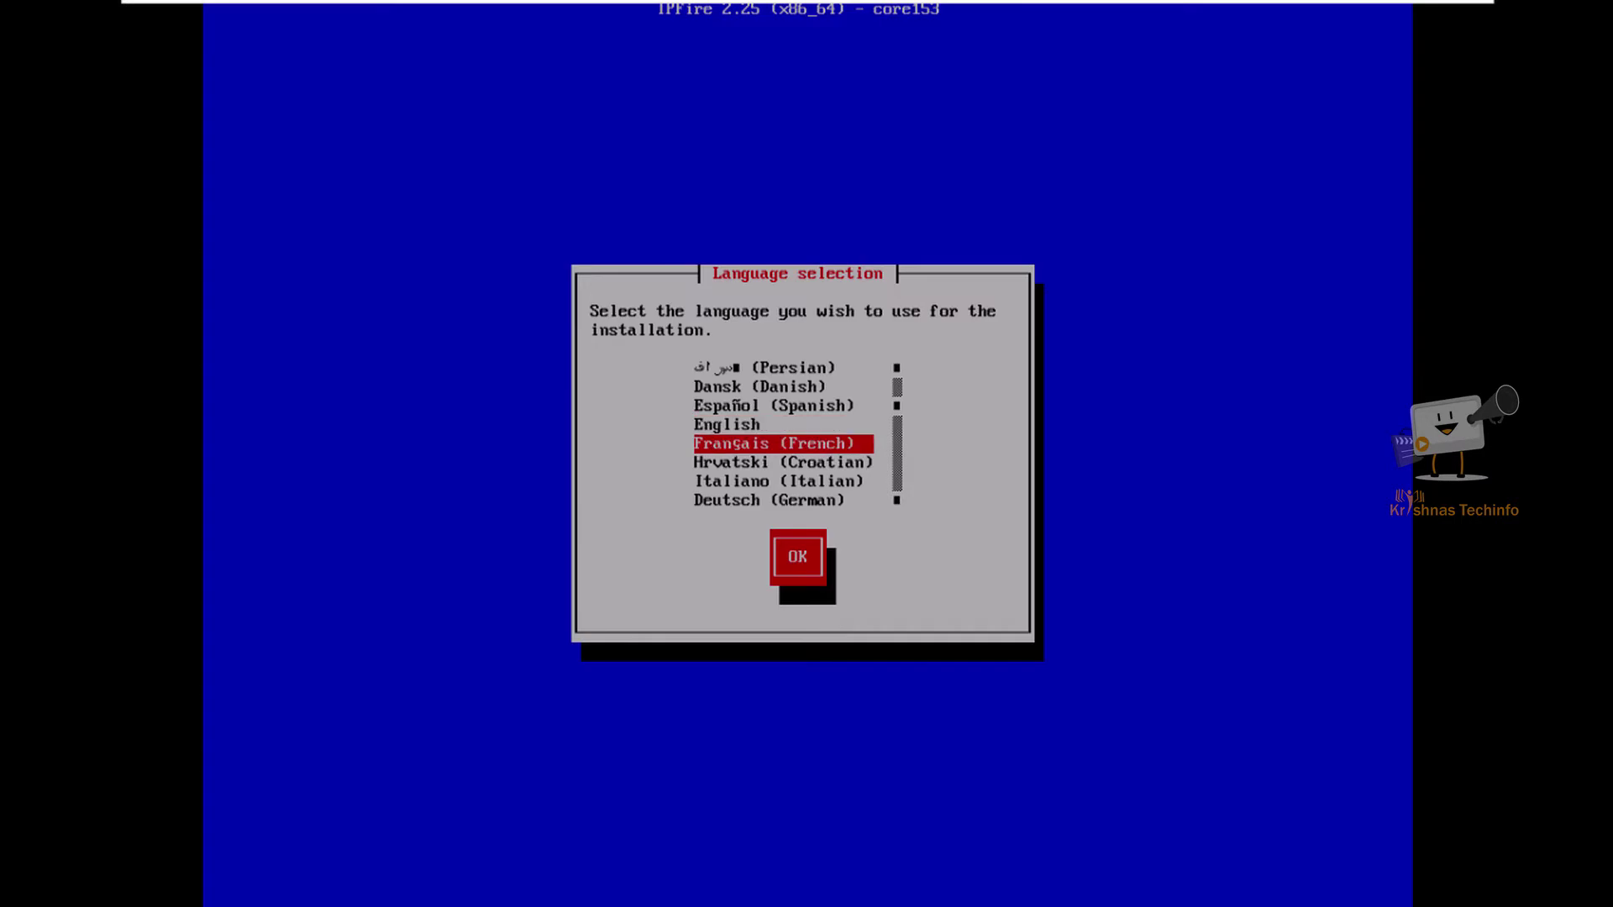
key(Up)
key(Return)
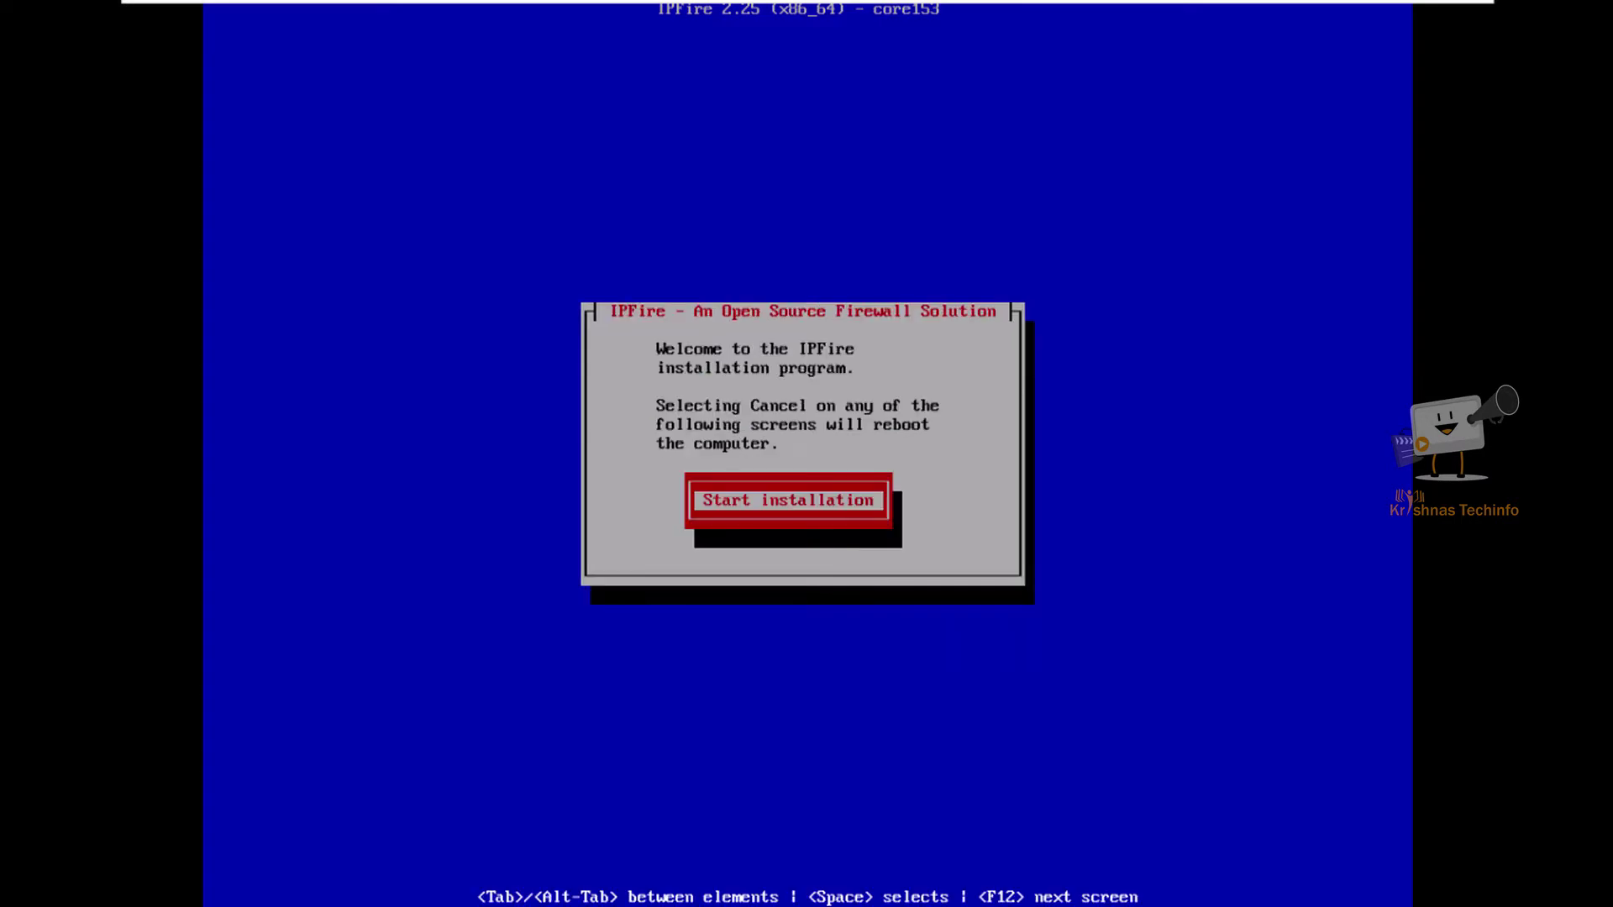
key(Return)
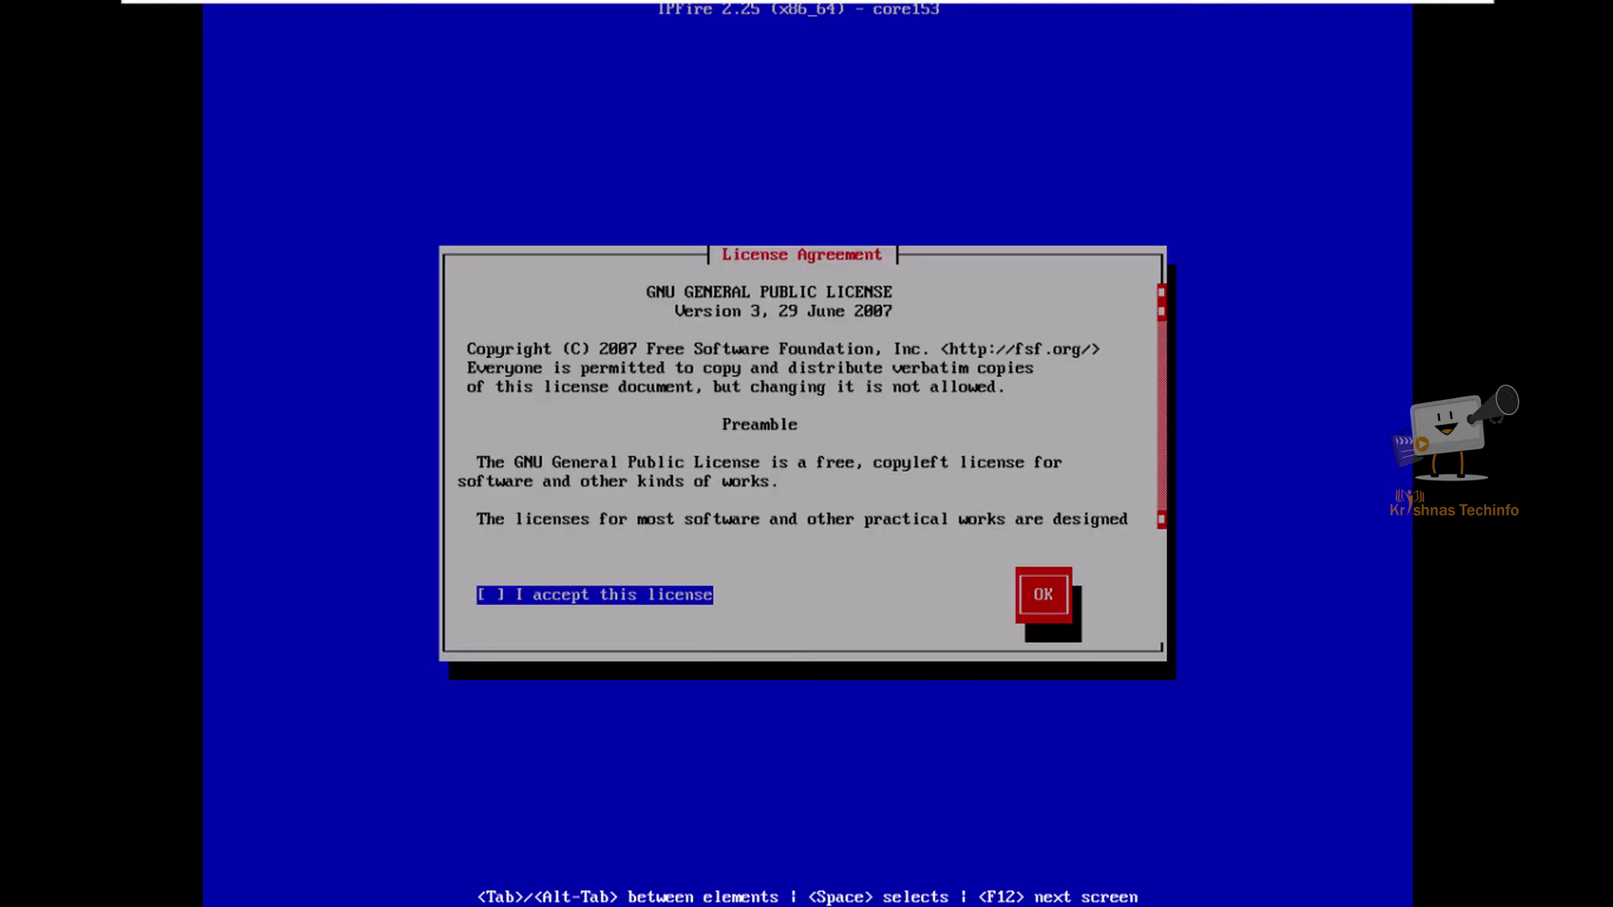
Step: Tick 'I accept this license' to accept the GNU GPL and continue
key(Tab)
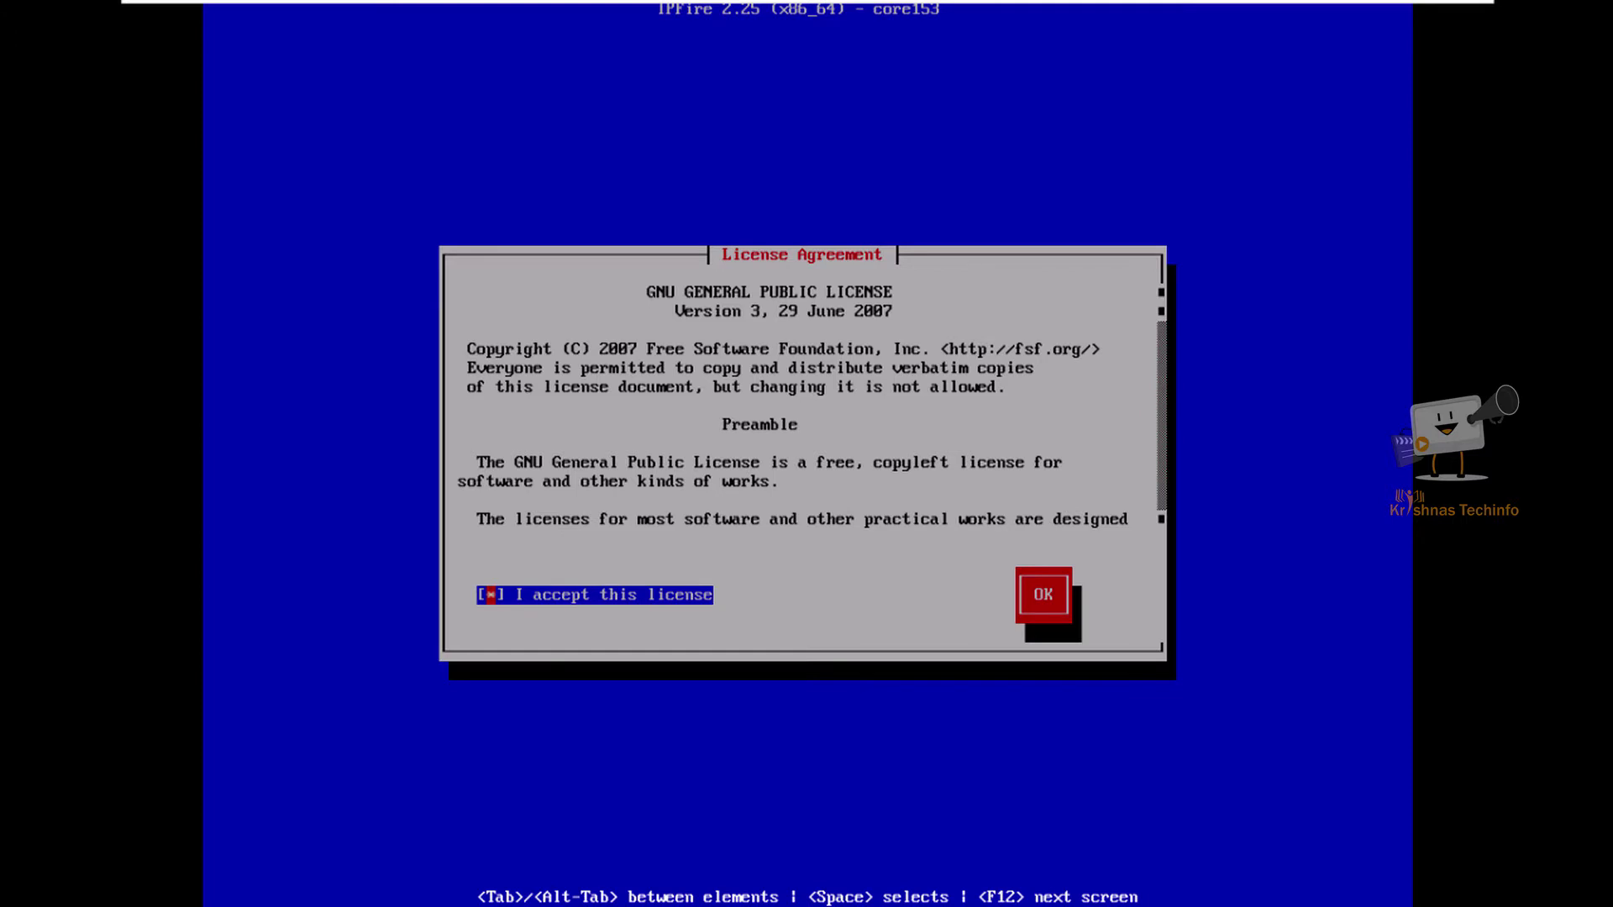
key(shift+Tab)
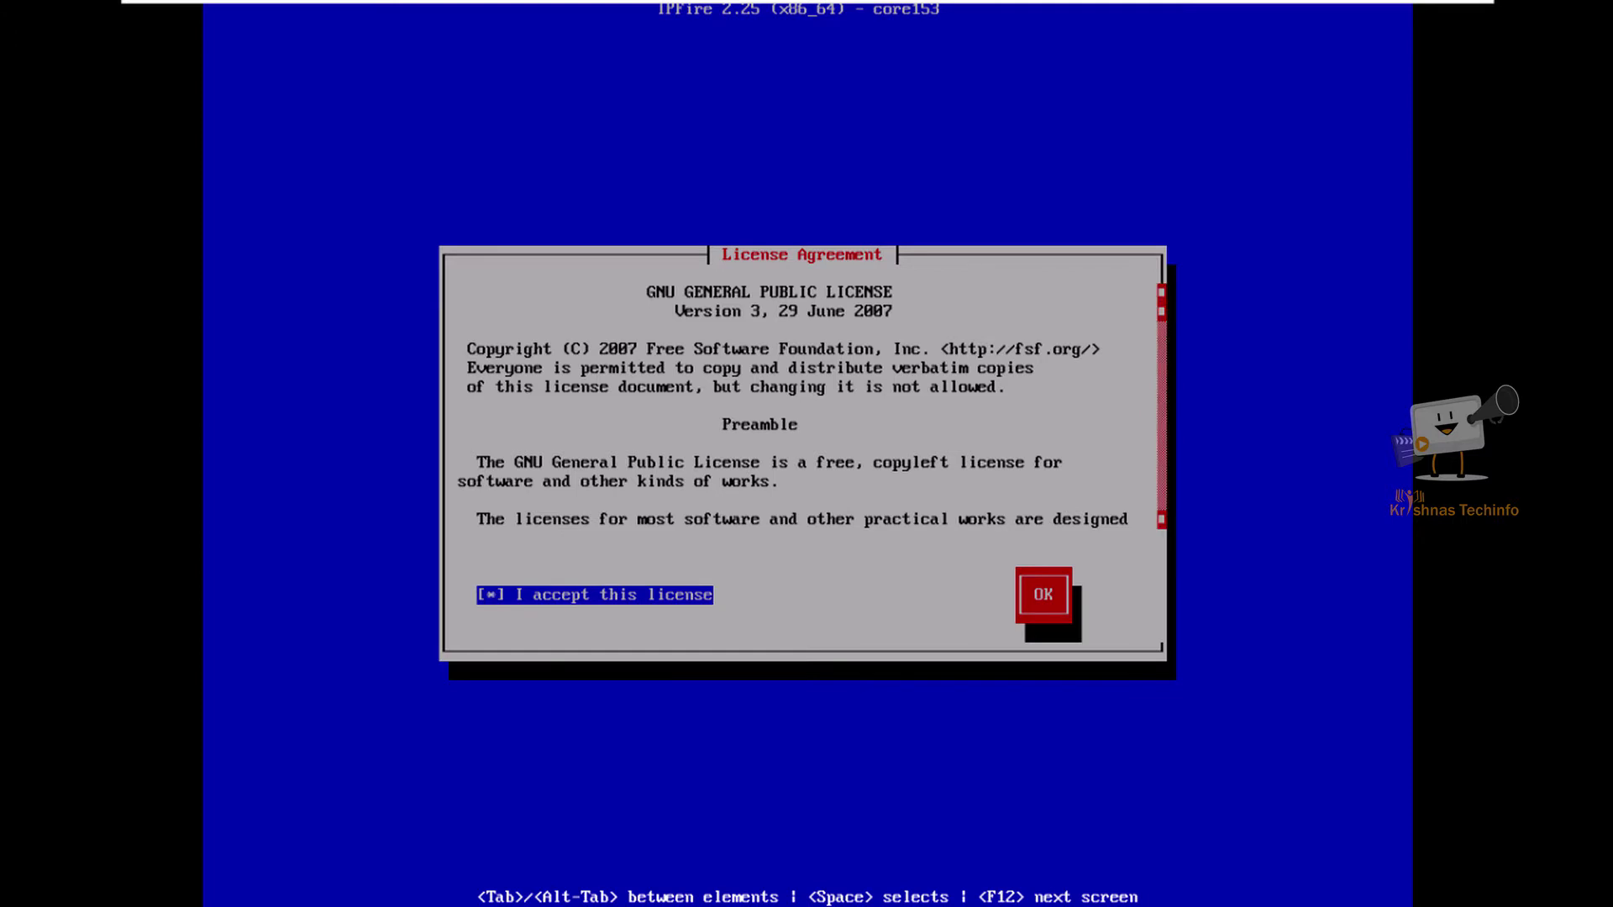
key(Tab)
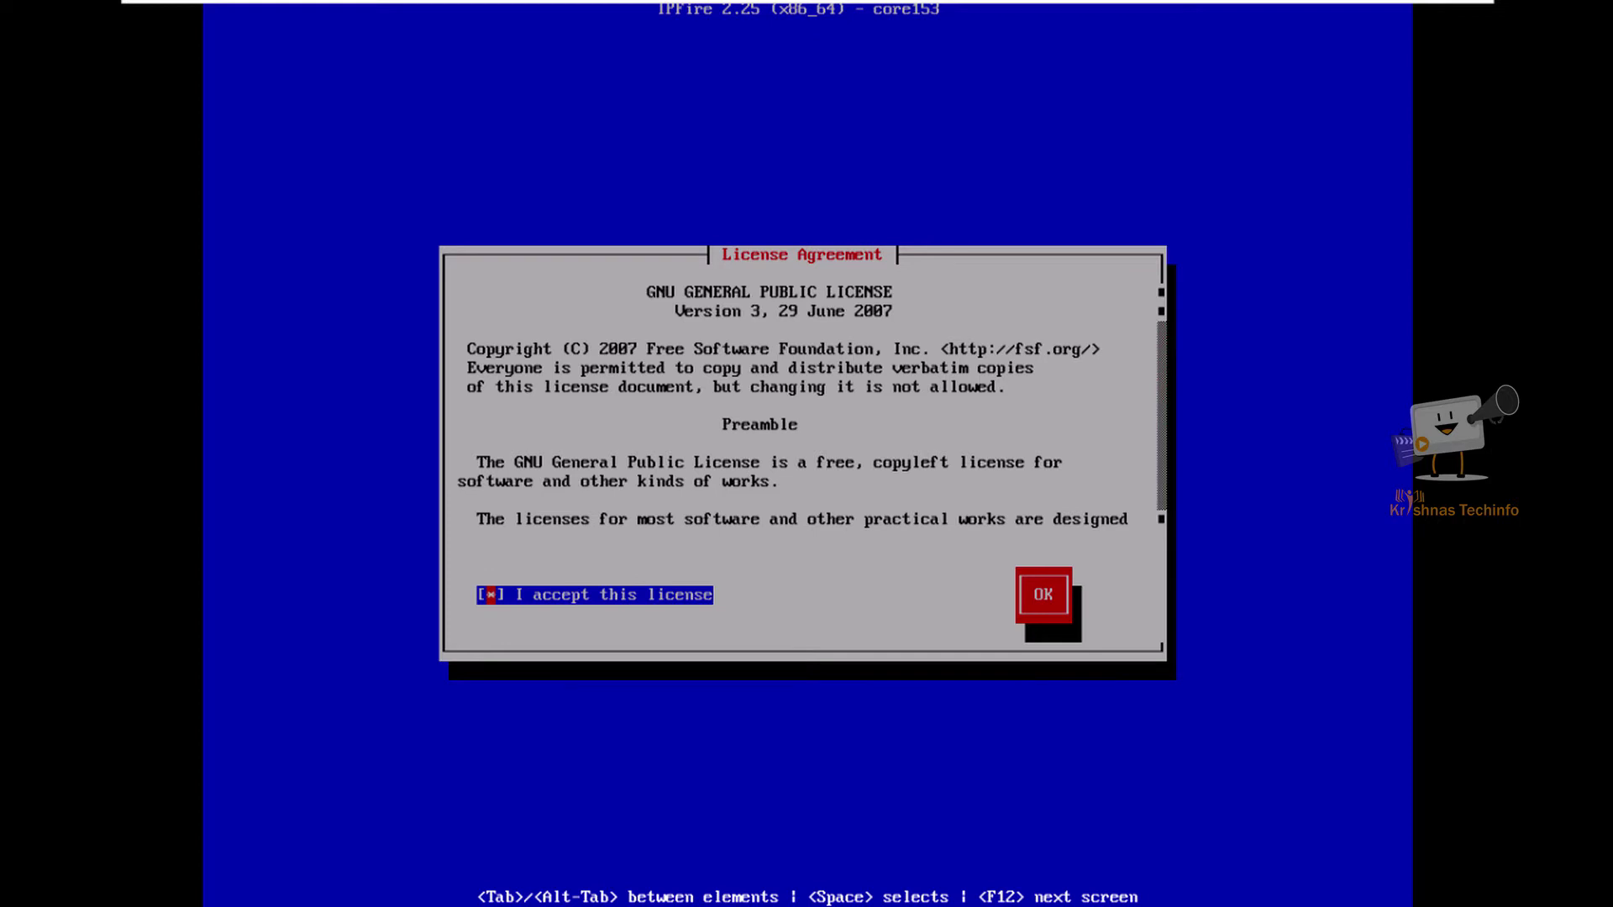
key(Tab)
key(Return)
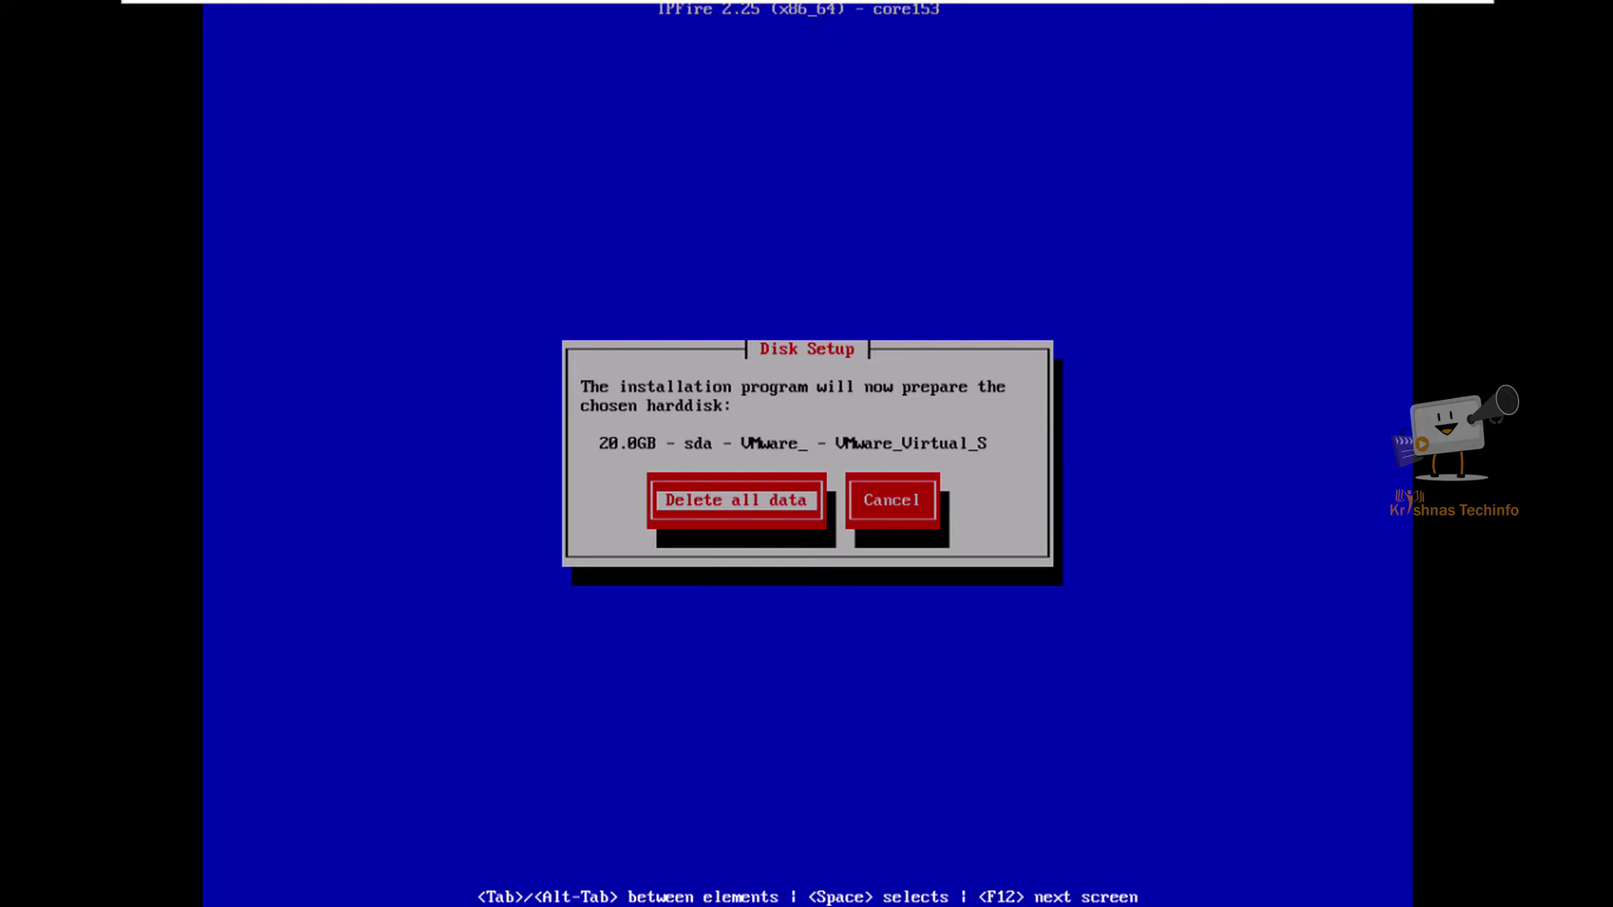
Step: Erase the 20.0GB sda disk and install IPFire with the ext4 filesystem
key(Return)
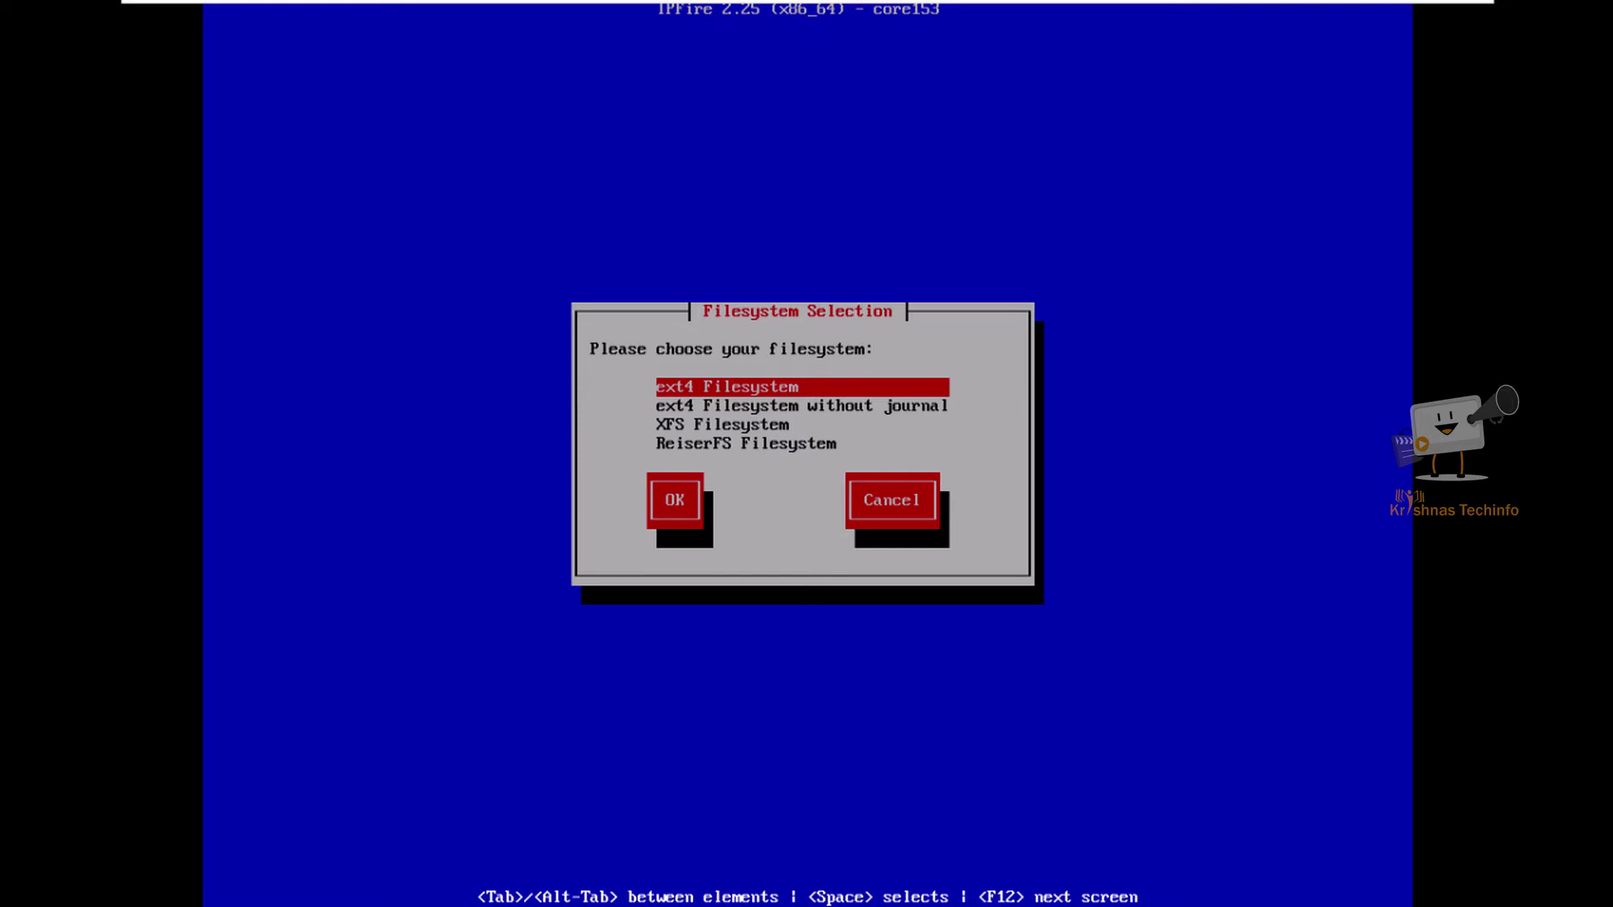
key(Down)
key(Down)
key(Up)
key(Up)
key(Return)
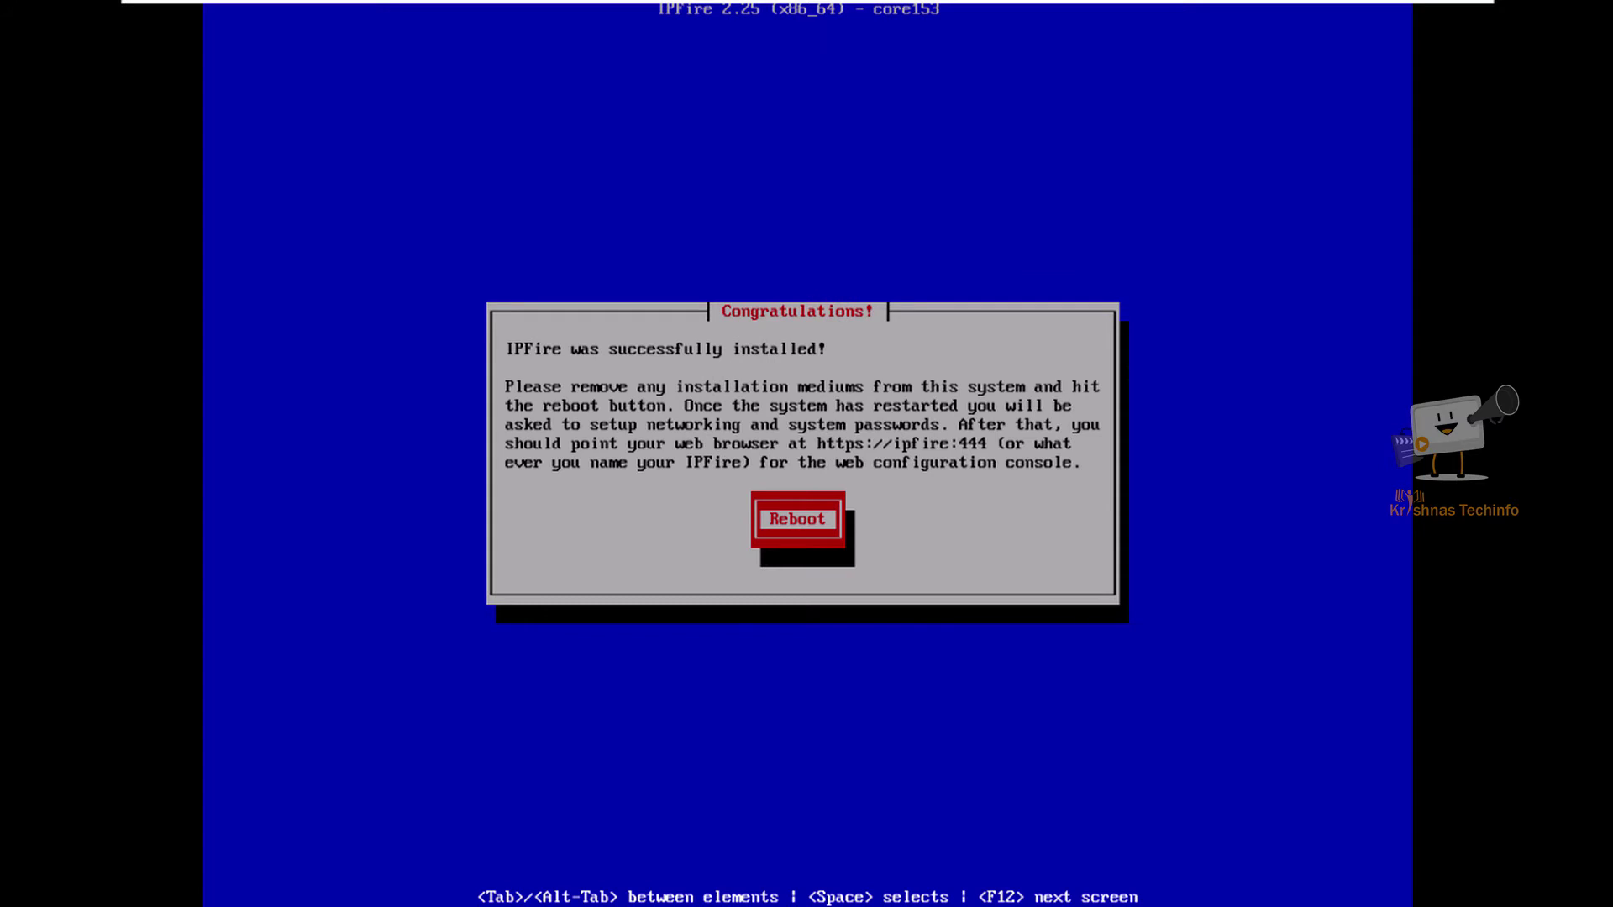
Step: Reboot, keep the us keyboard layout and set the timezone to Asia/Kolkata
key(Return)
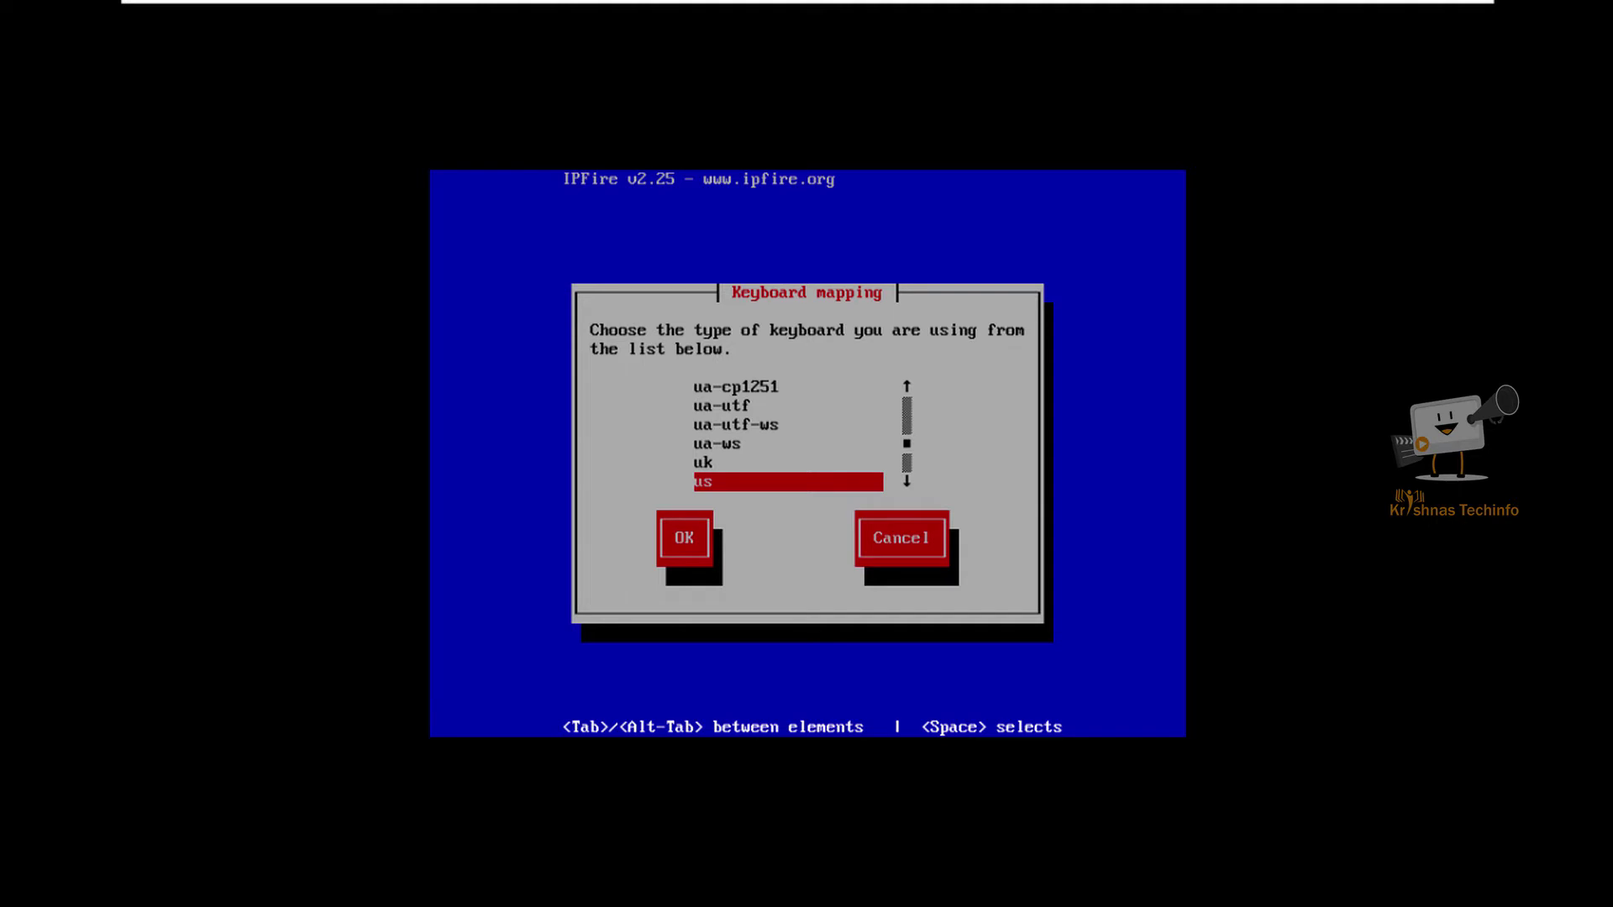
key(Return)
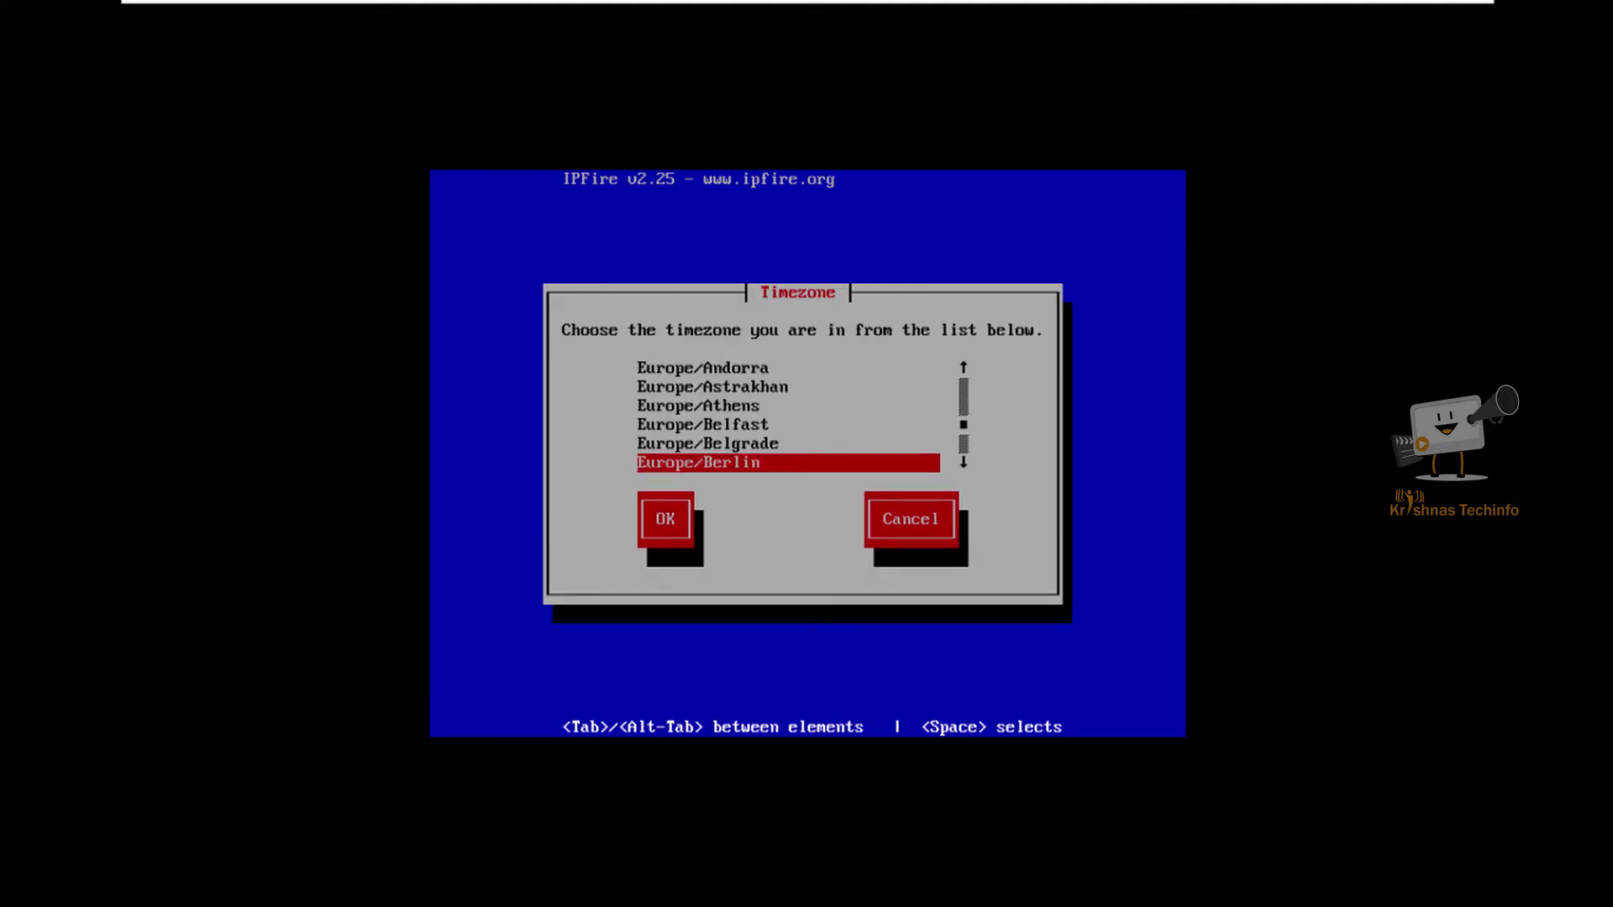
key(Down)
key(Down)
key(Down)
key(Down)
key(Down)
key(Down)
key(Down)
key(Down)
key(Down)
key(Down)
key(Down)
key(Down)
key(Down)
key(Down)
key(Down)
key(Down)
key(Down)
key(Down)
key(Down)
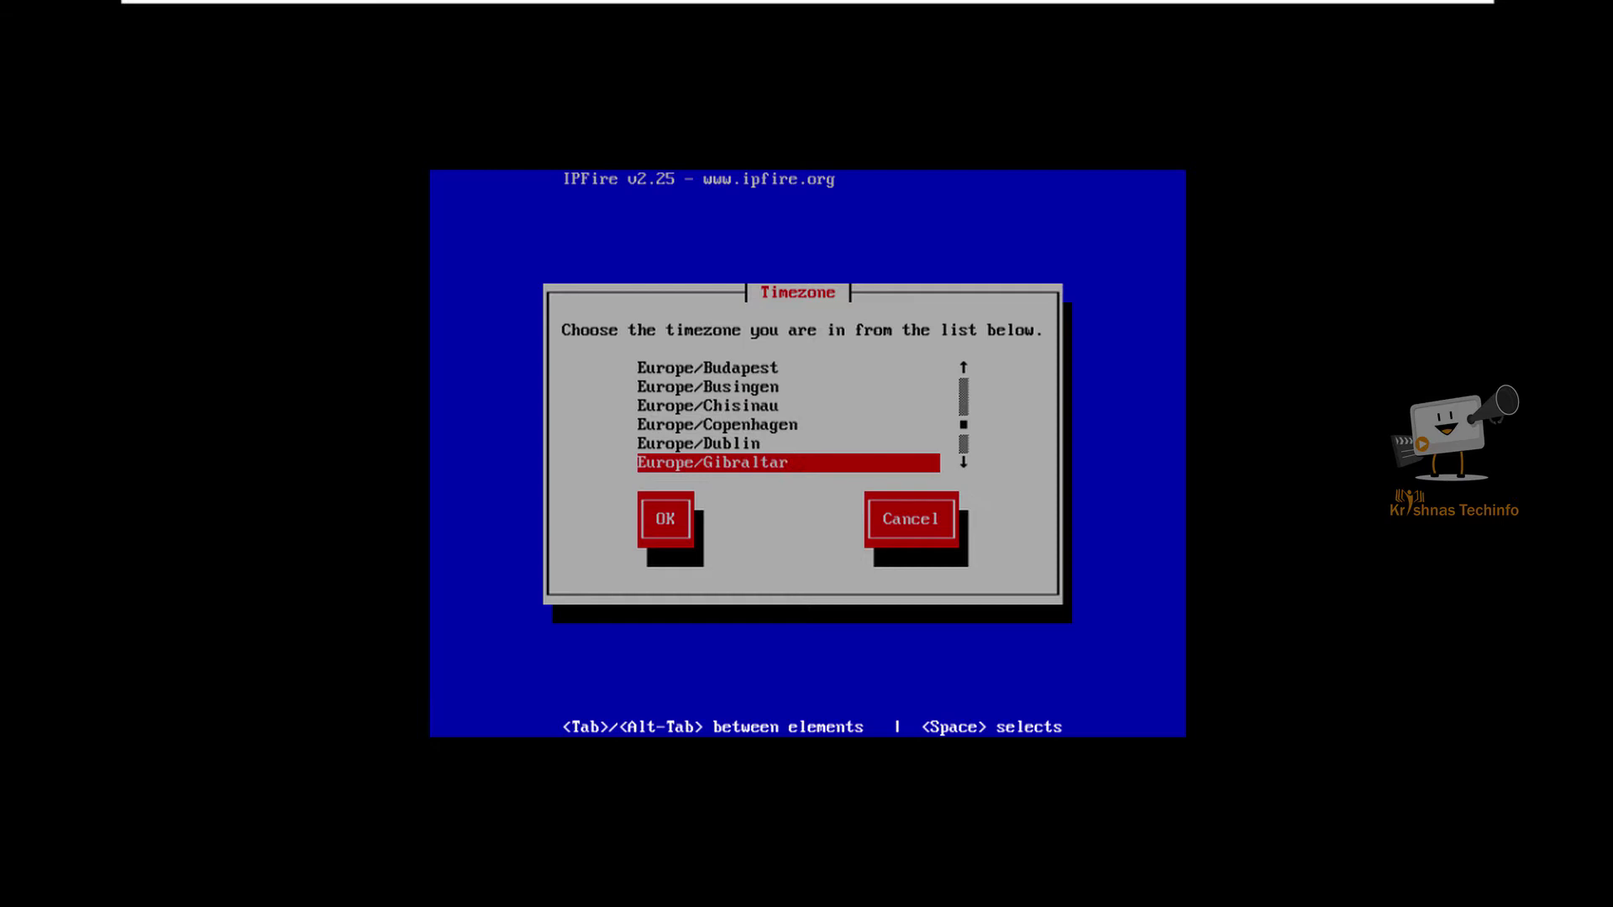
key(Down)
key(Down)
key(Down)
key(Down)
key(Down)
key(Down)
key(Down)
key(Down)
key(Down)
key(Down)
key(Down)
key(Down)
key(Down)
key(Down)
key(Down)
key(Down)
key(Down)
key(Down)
key(Down)
key(Down)
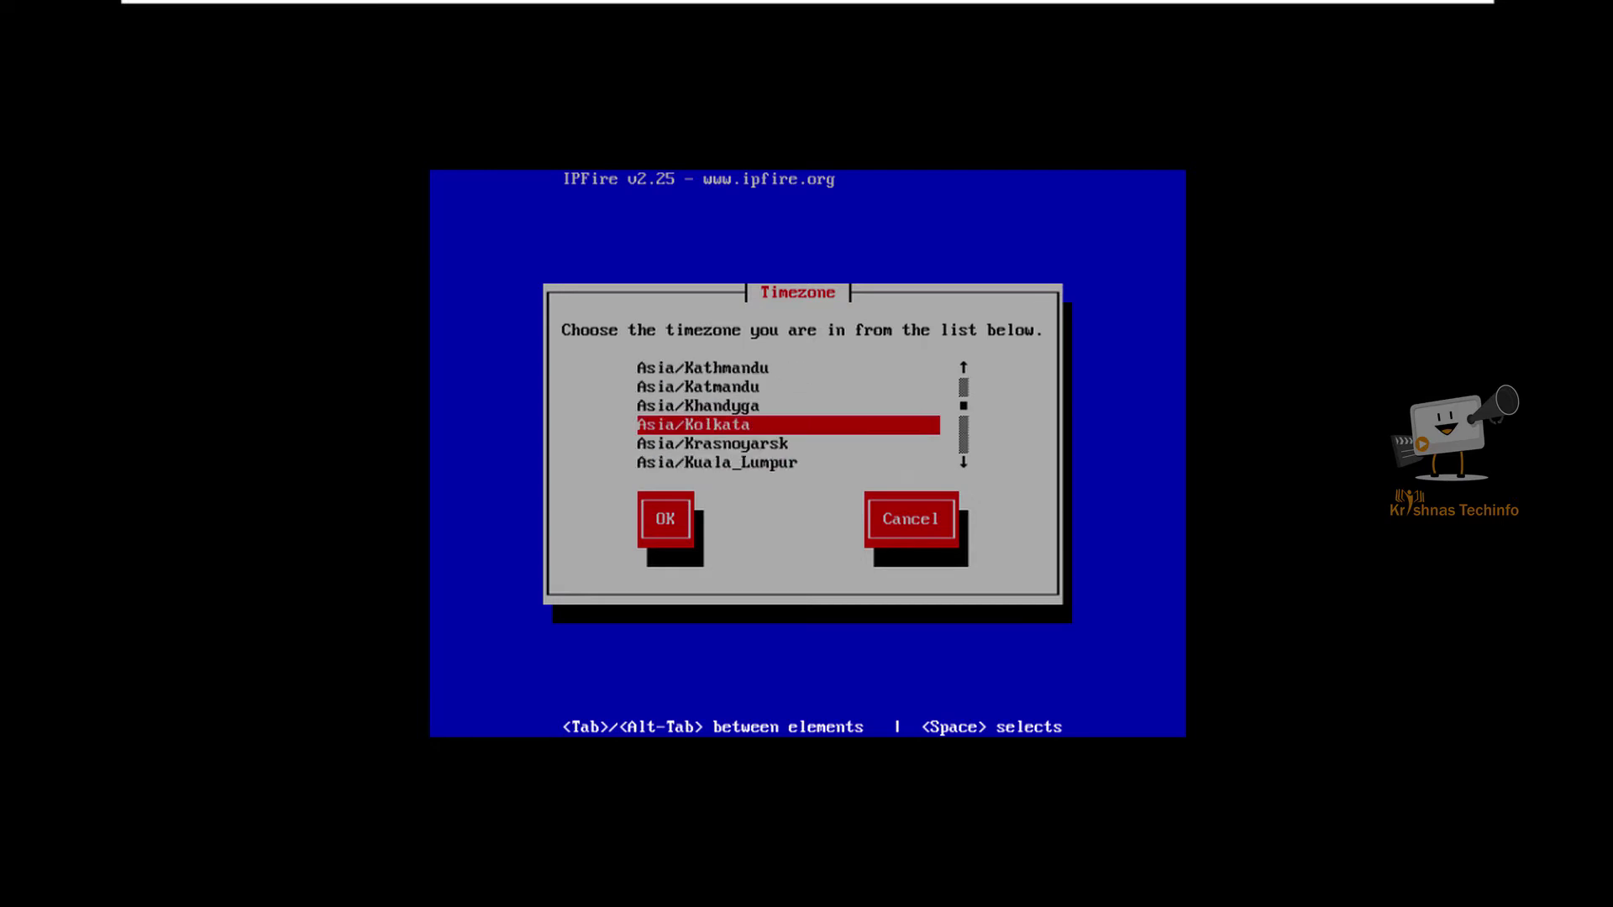
key(Return)
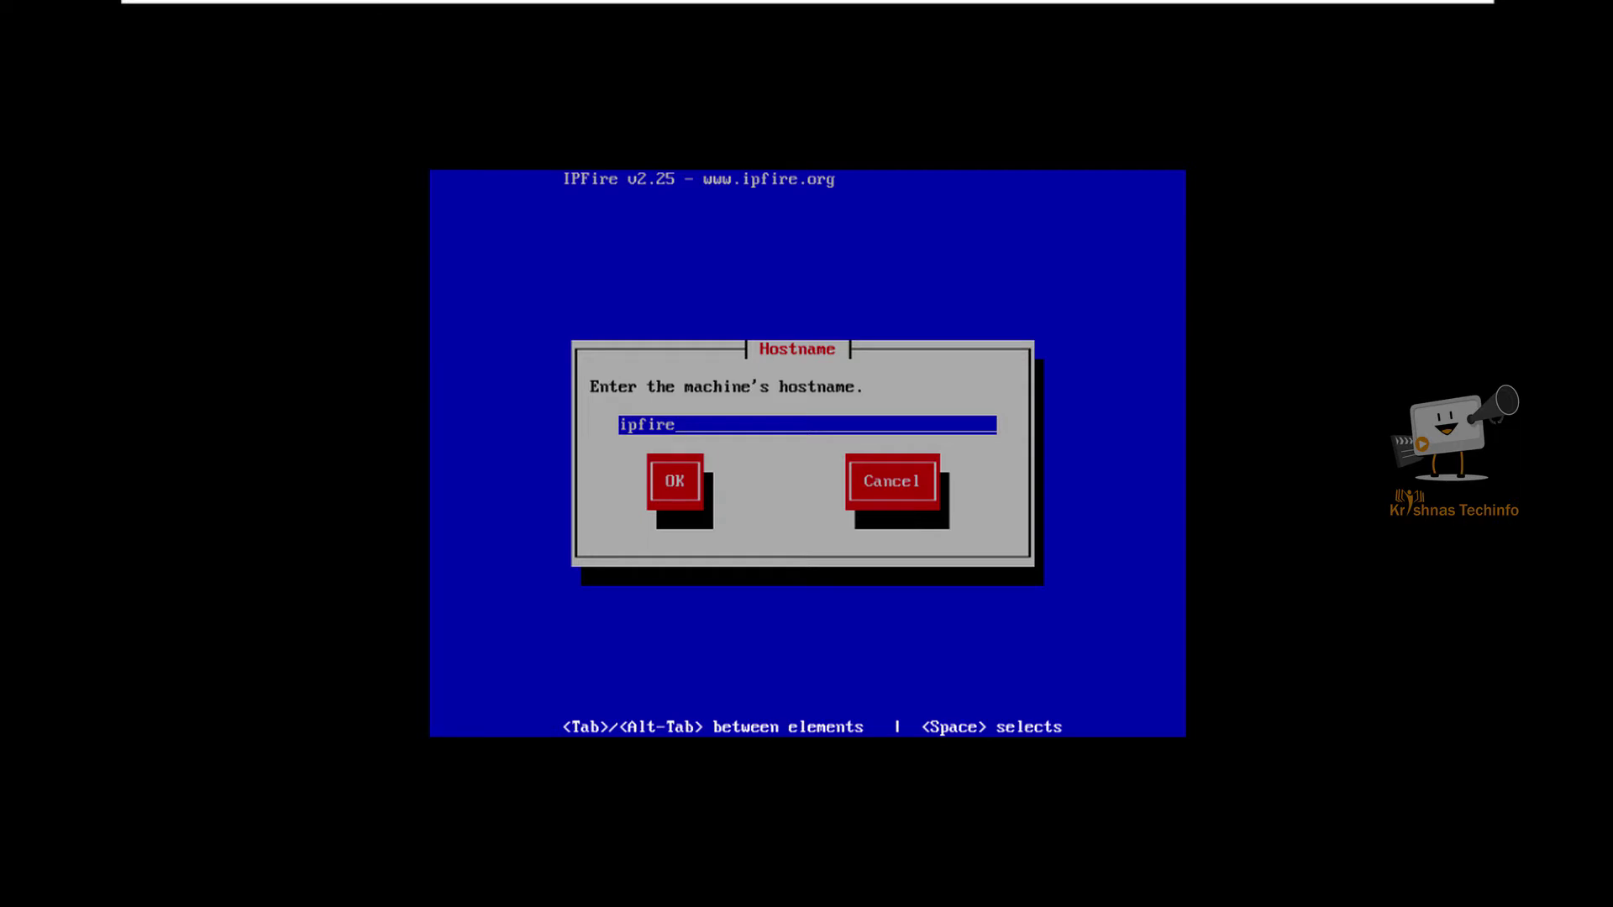
Step: Keep the default hostname ipfire and domain name localdomain
key(Tab)
key(Return)
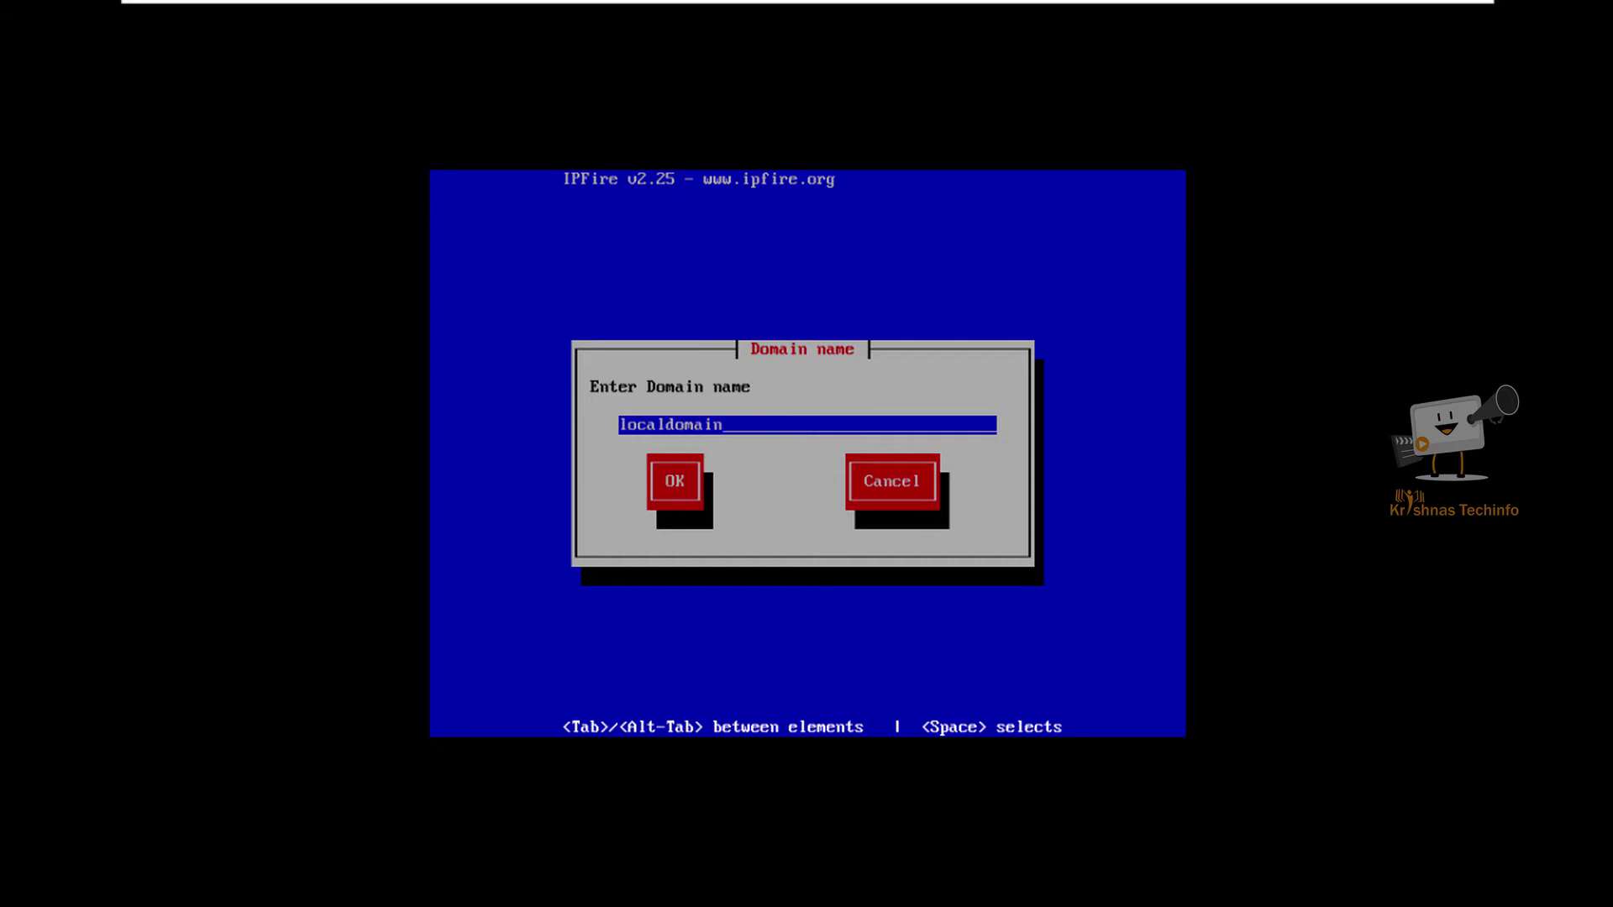
key(Tab)
key(Return)
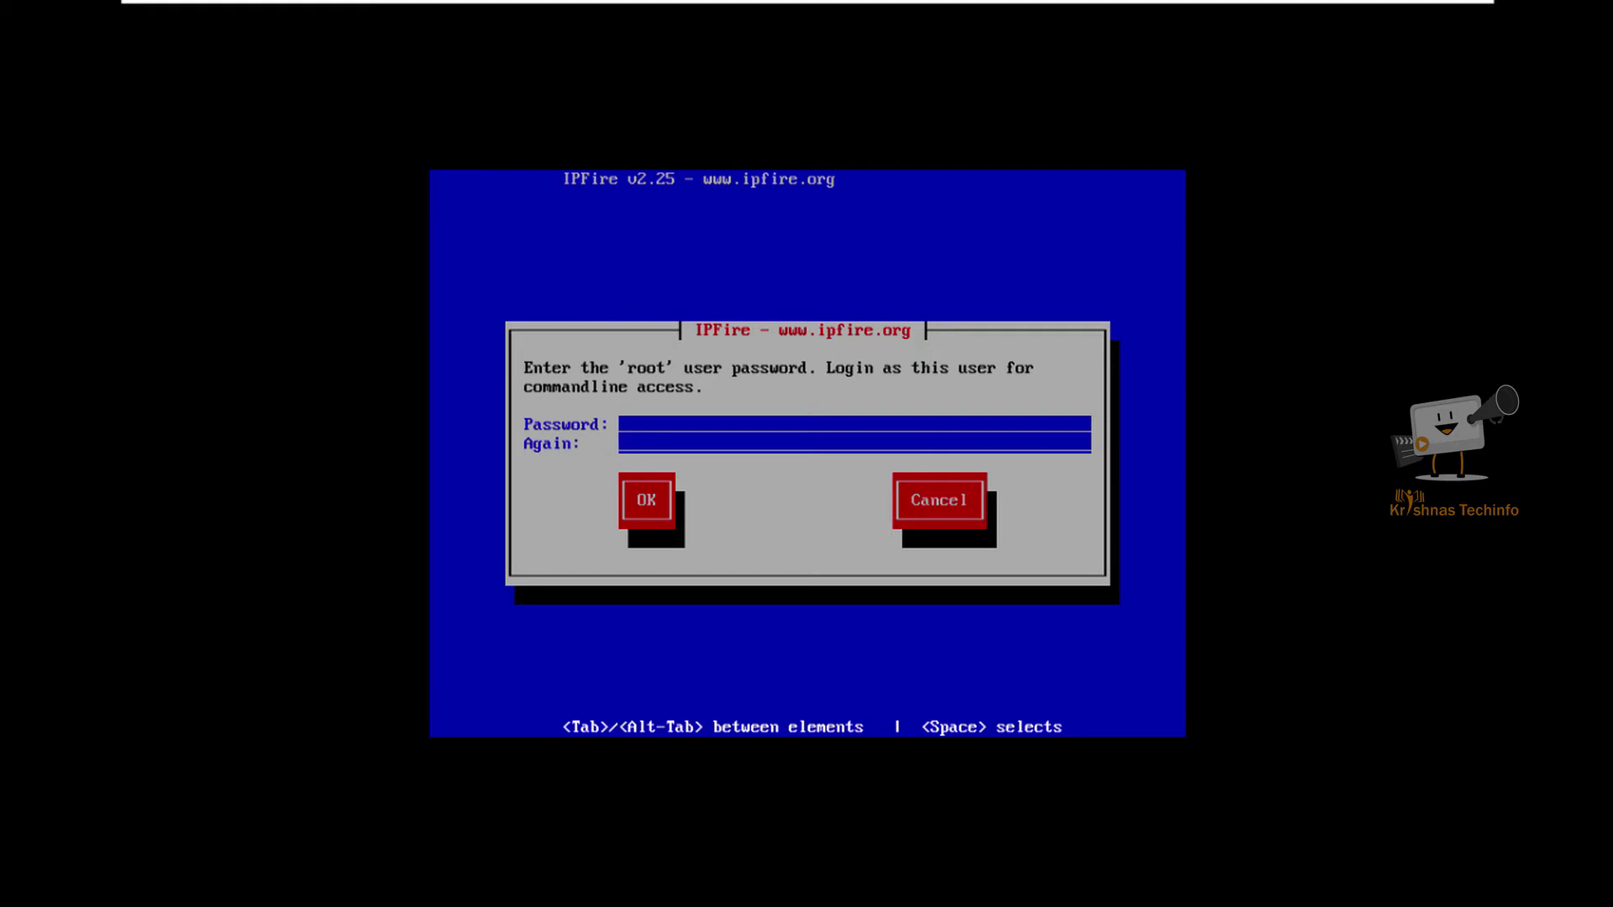
Step: Enter and confirm the root password, then the admin password
key(Tab)
key(Return)
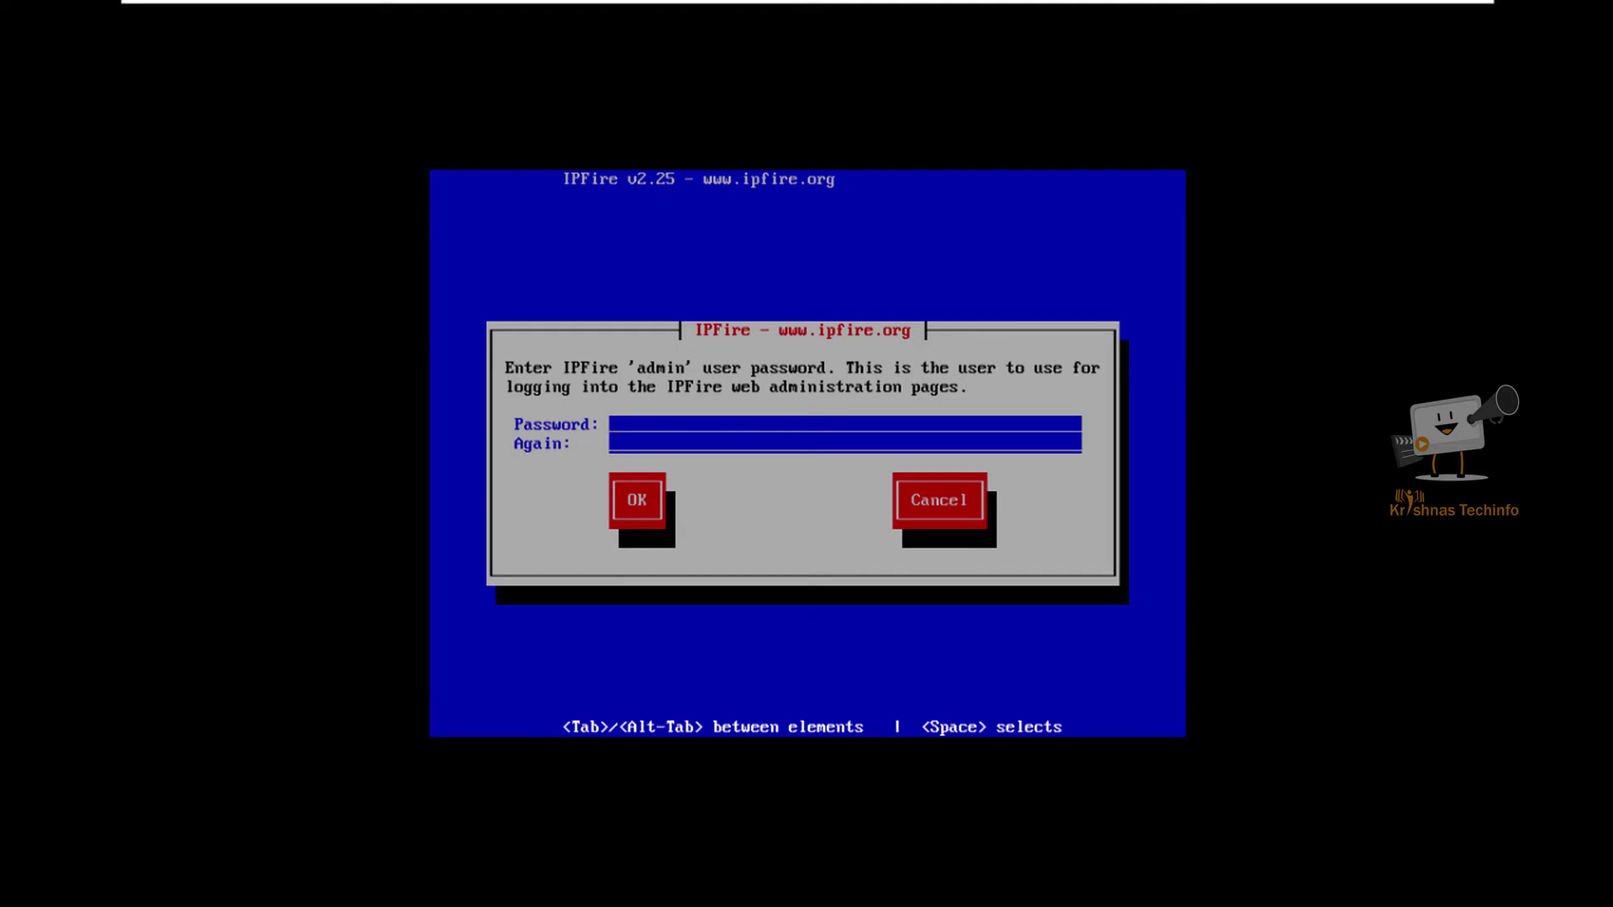
key(Tab)
key(Return)
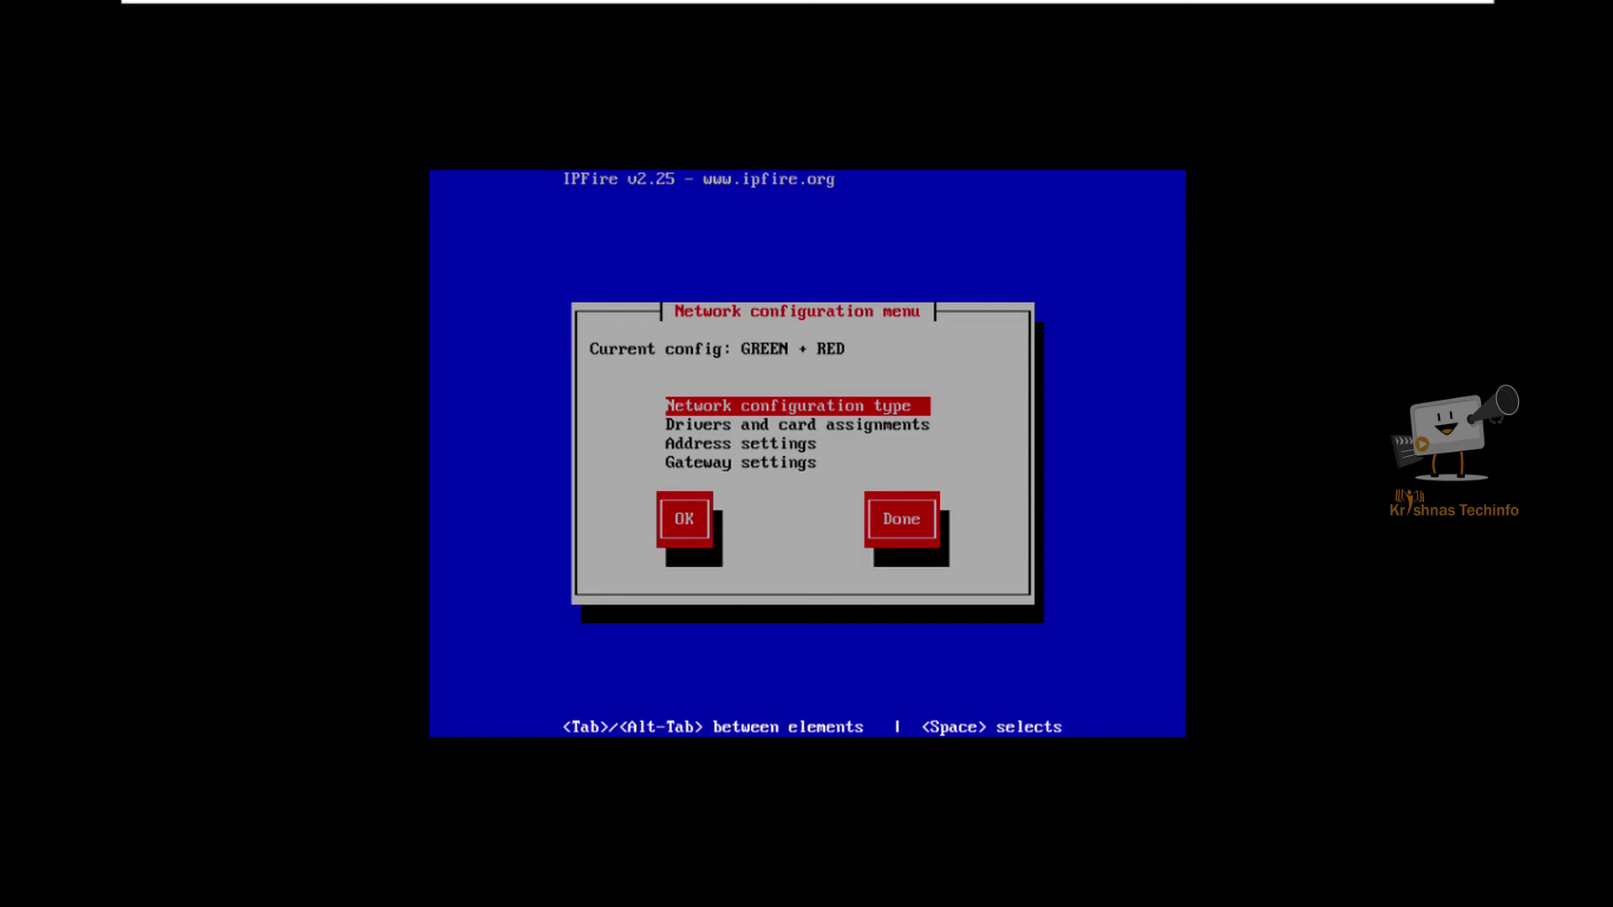
Step: Leave GREEN + RED selected as the network configuration type
key(Return)
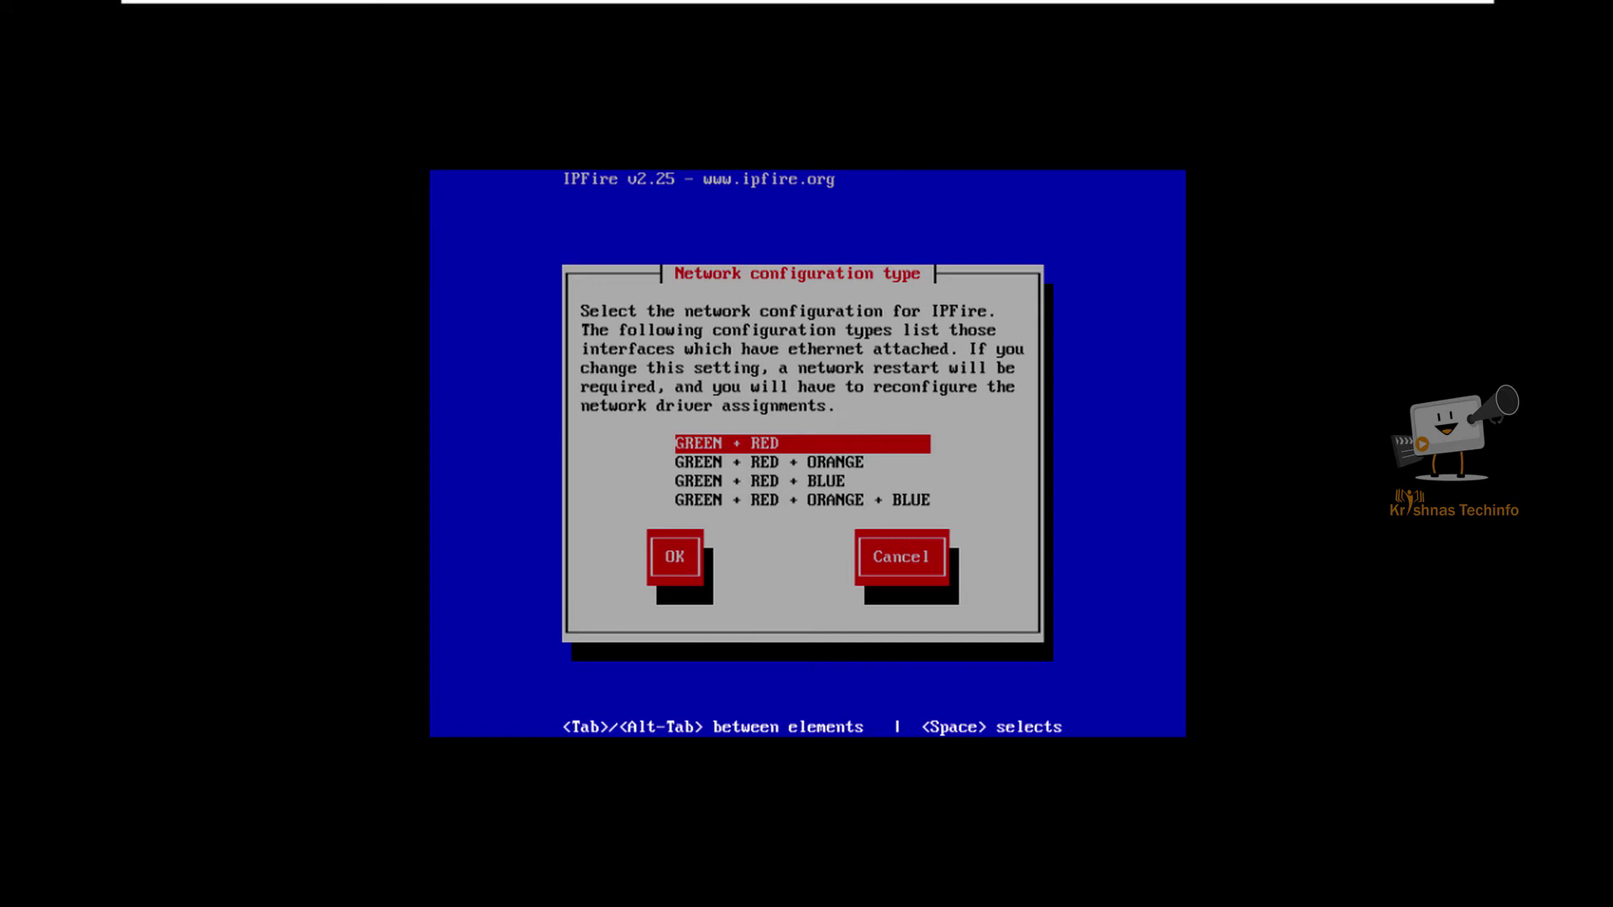
key(Return)
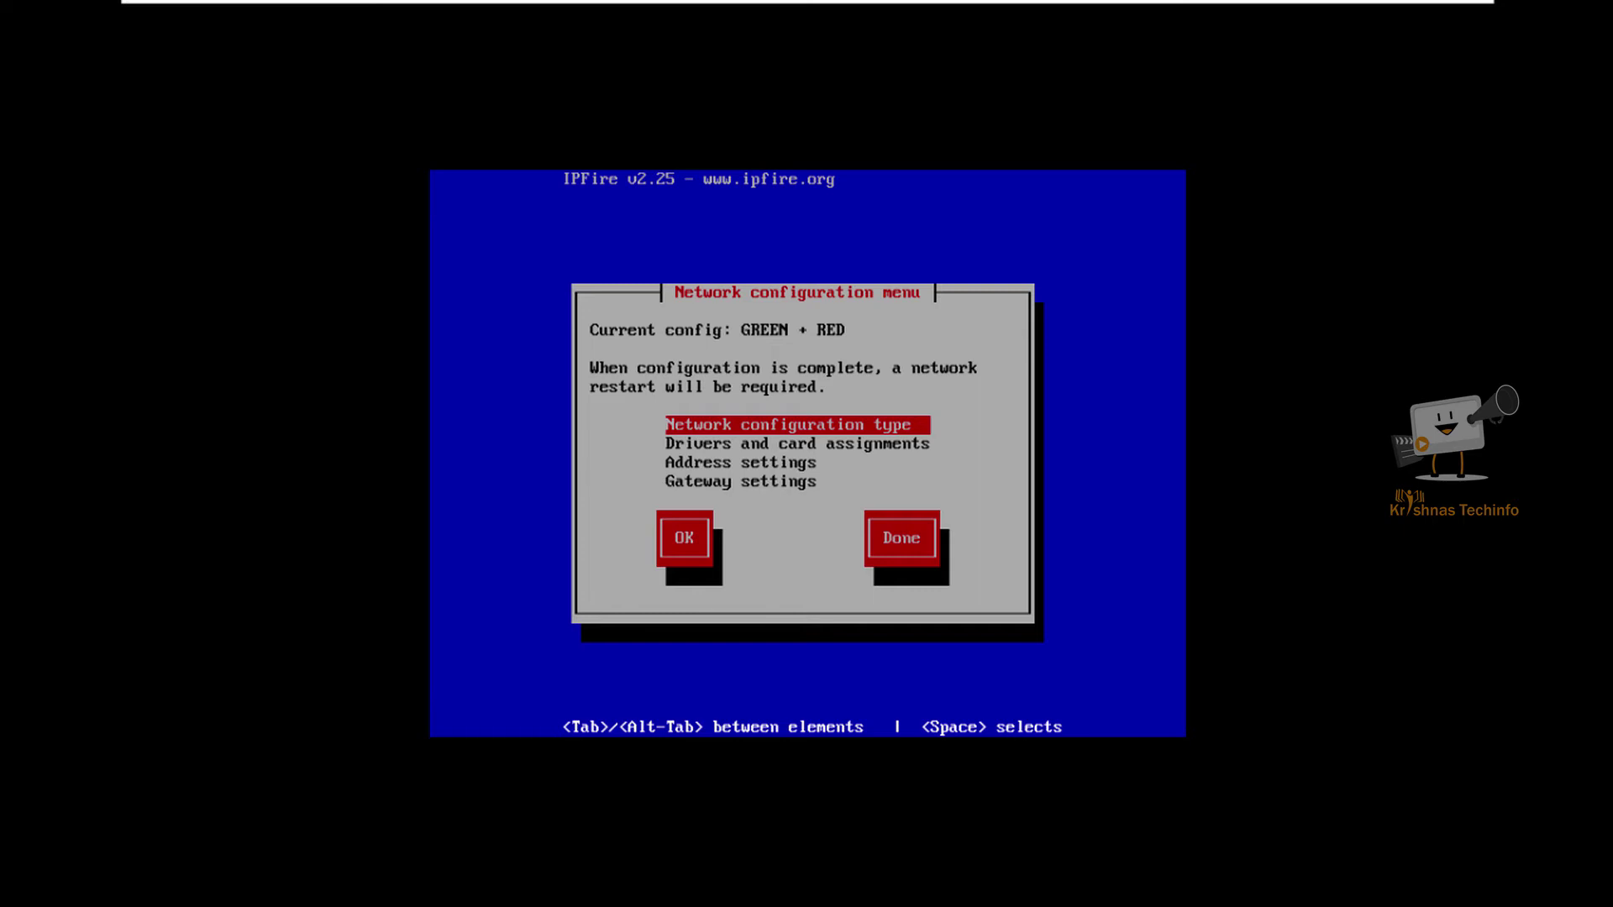
Step: Map GREEN to the Intel card ending 65:b5 and RED to the one ending 65:bf
key(Down)
key(Return)
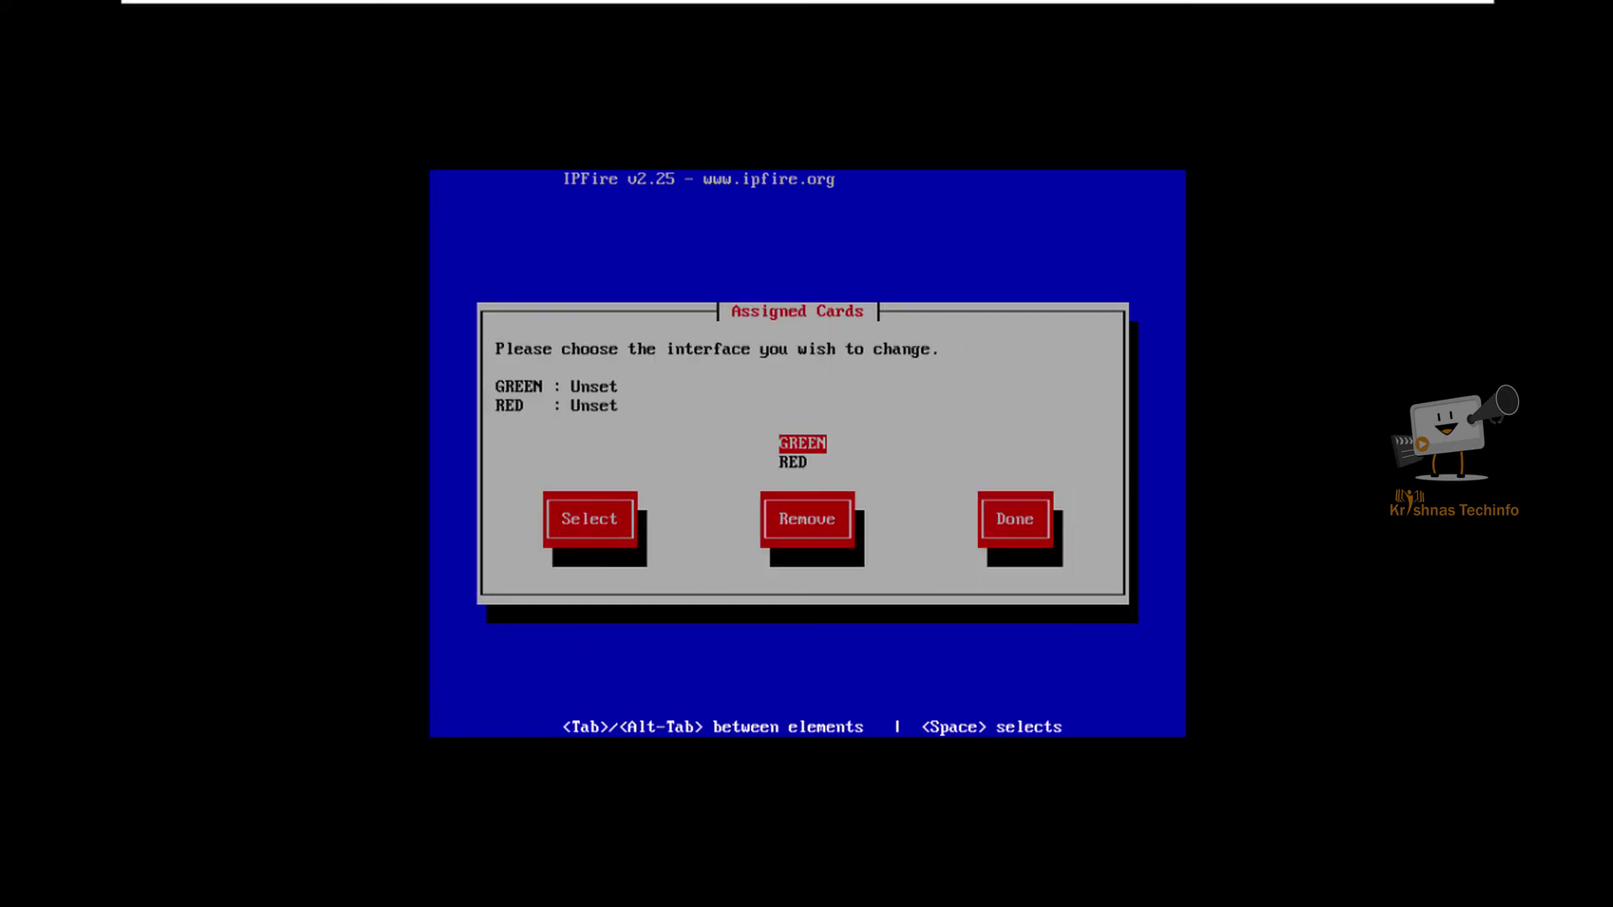
key(Return)
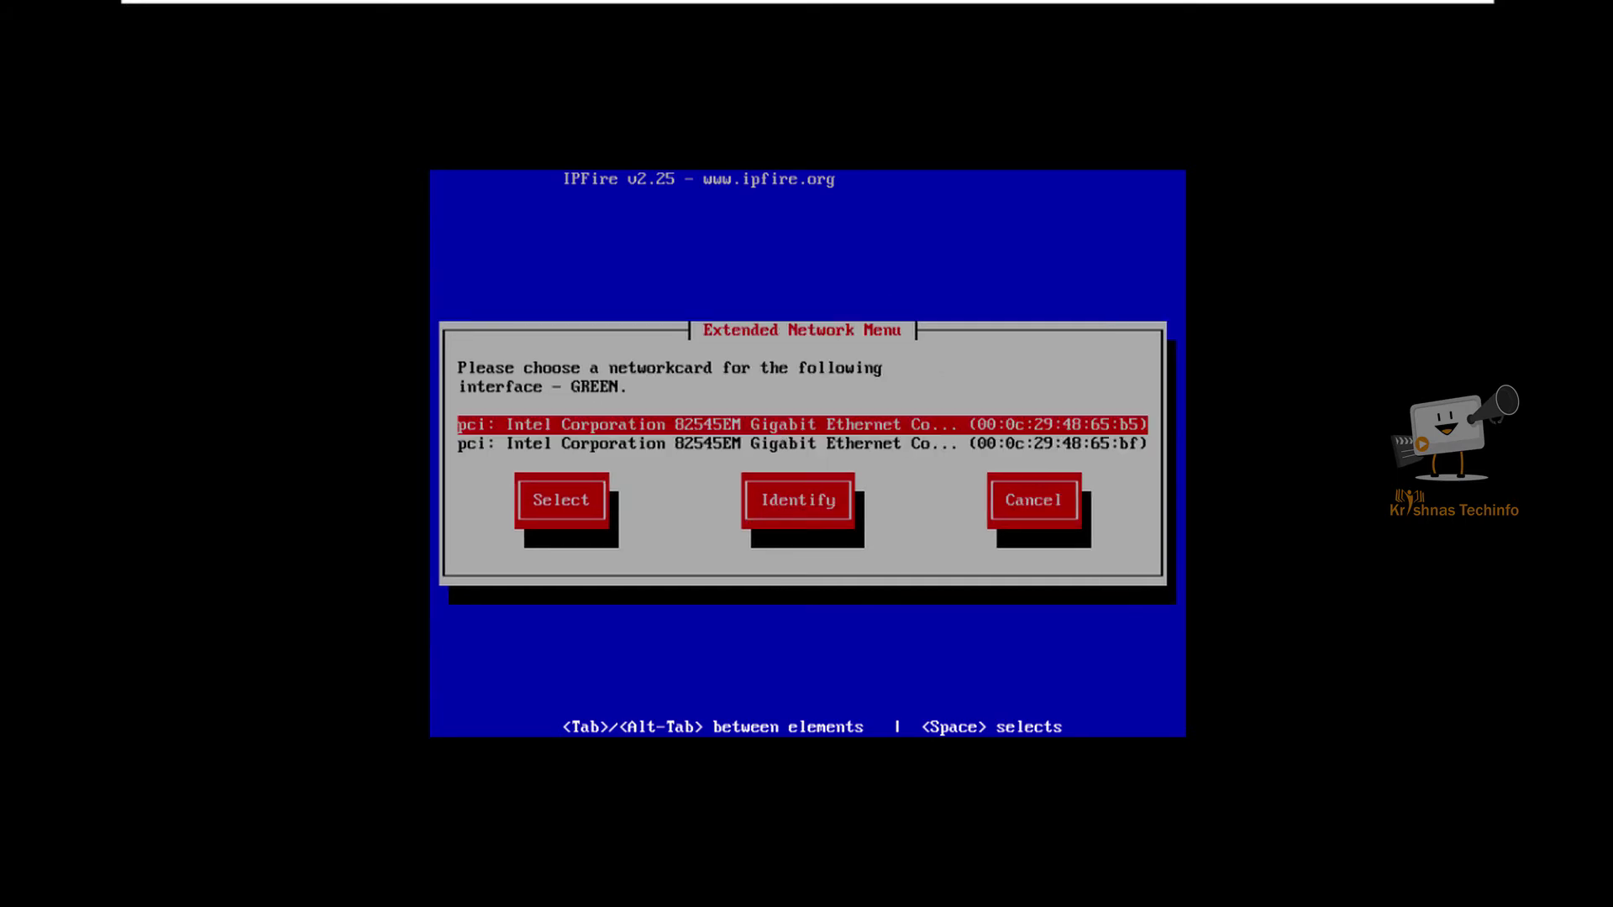
key(Return)
key(Down)
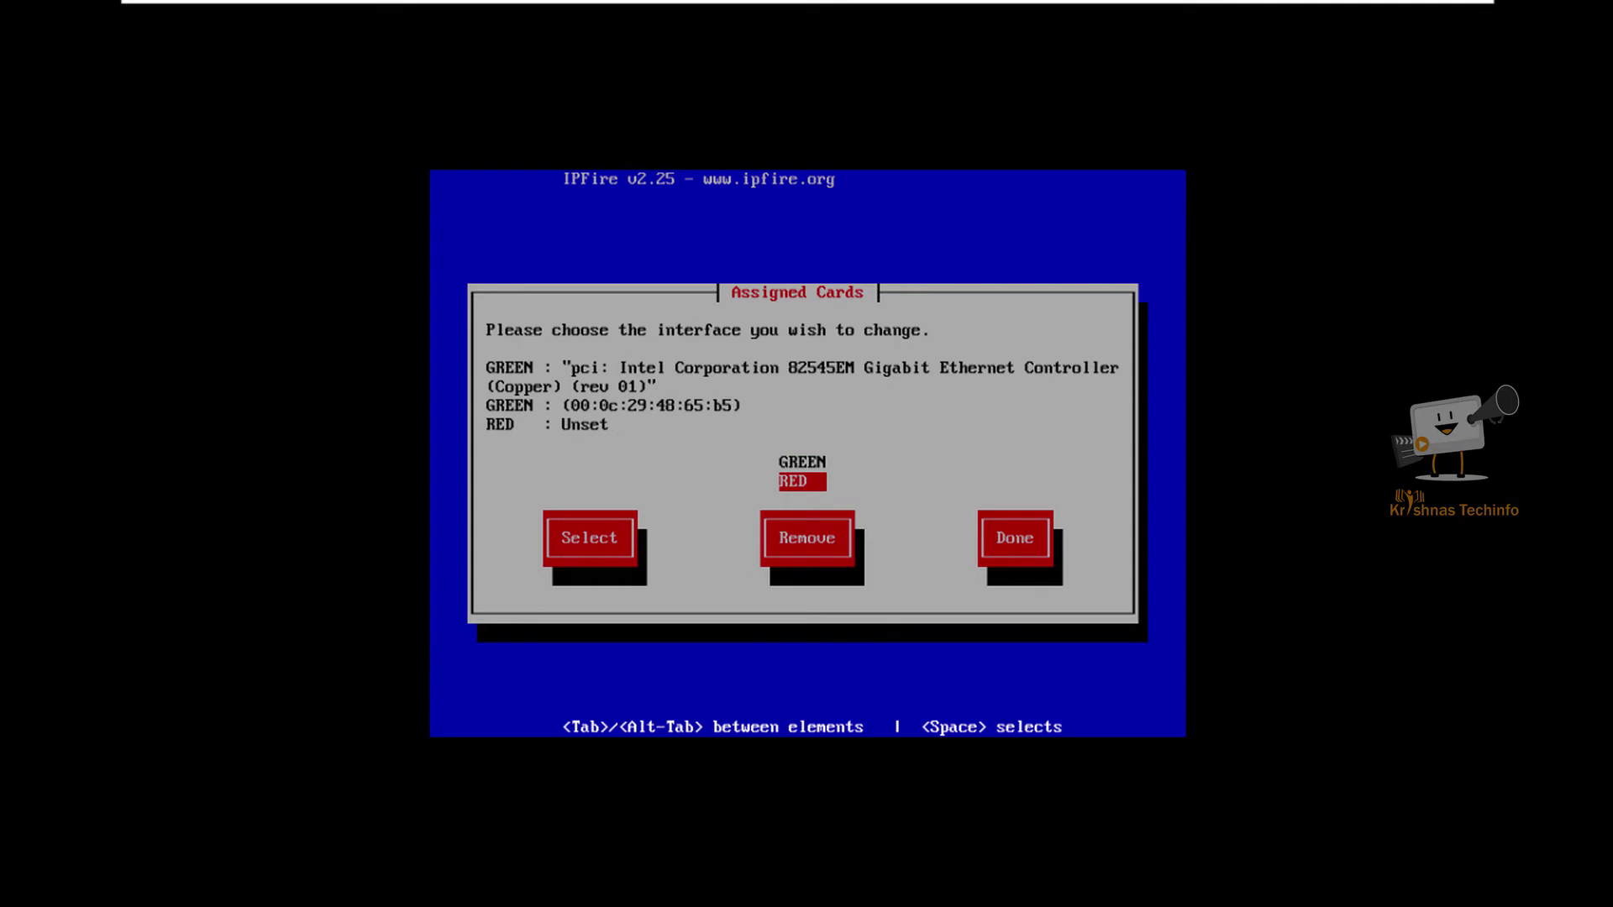
key(Return)
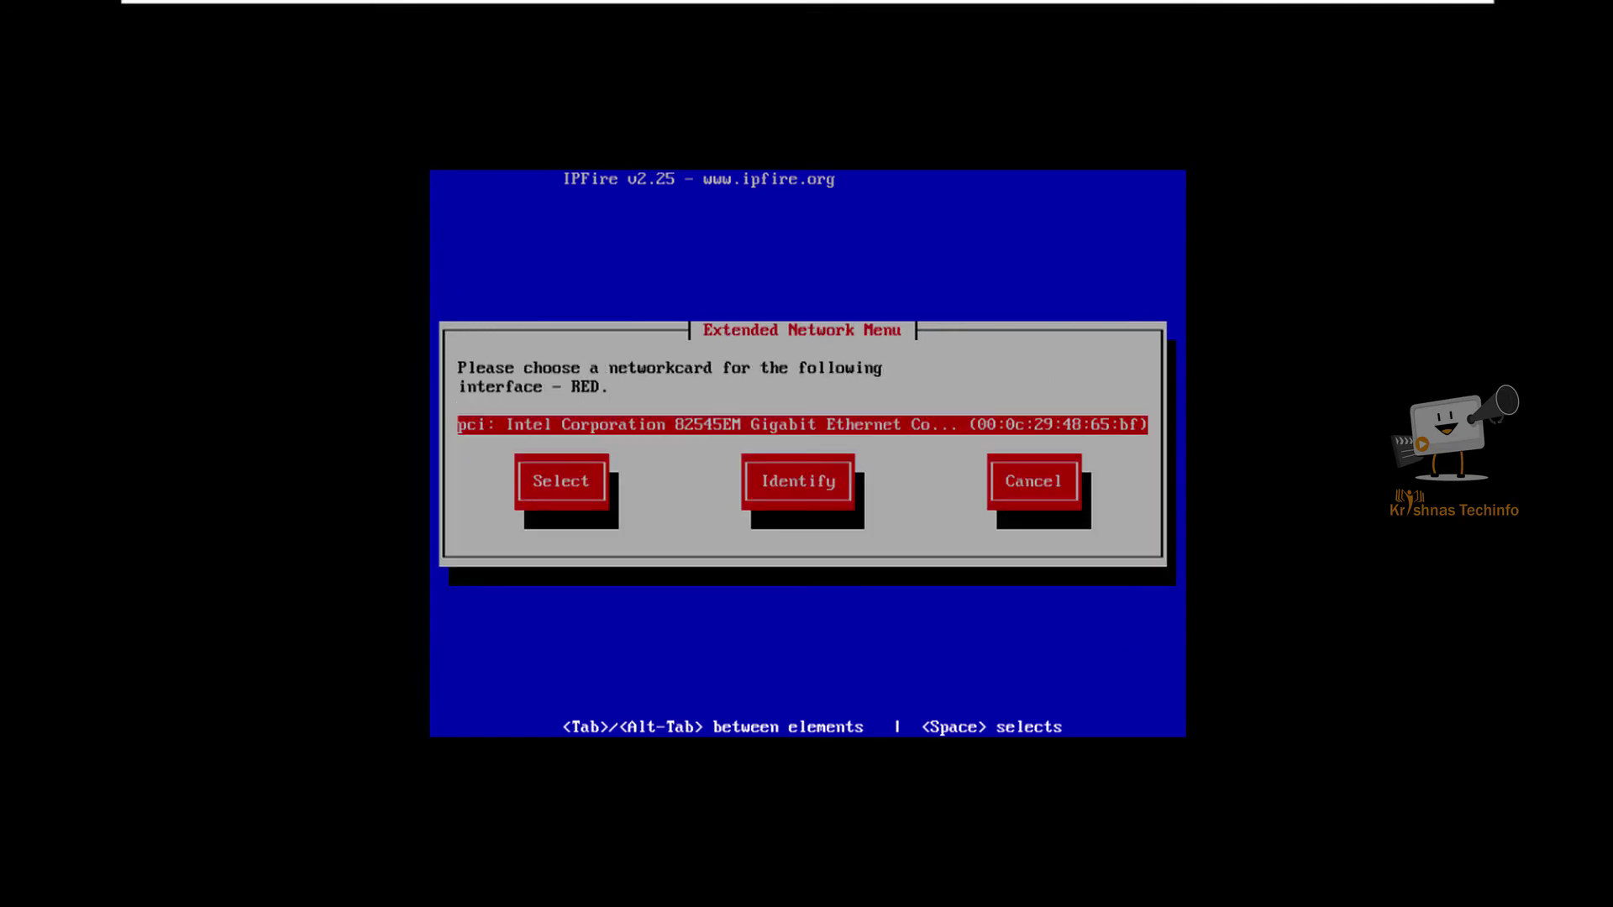
key(Return)
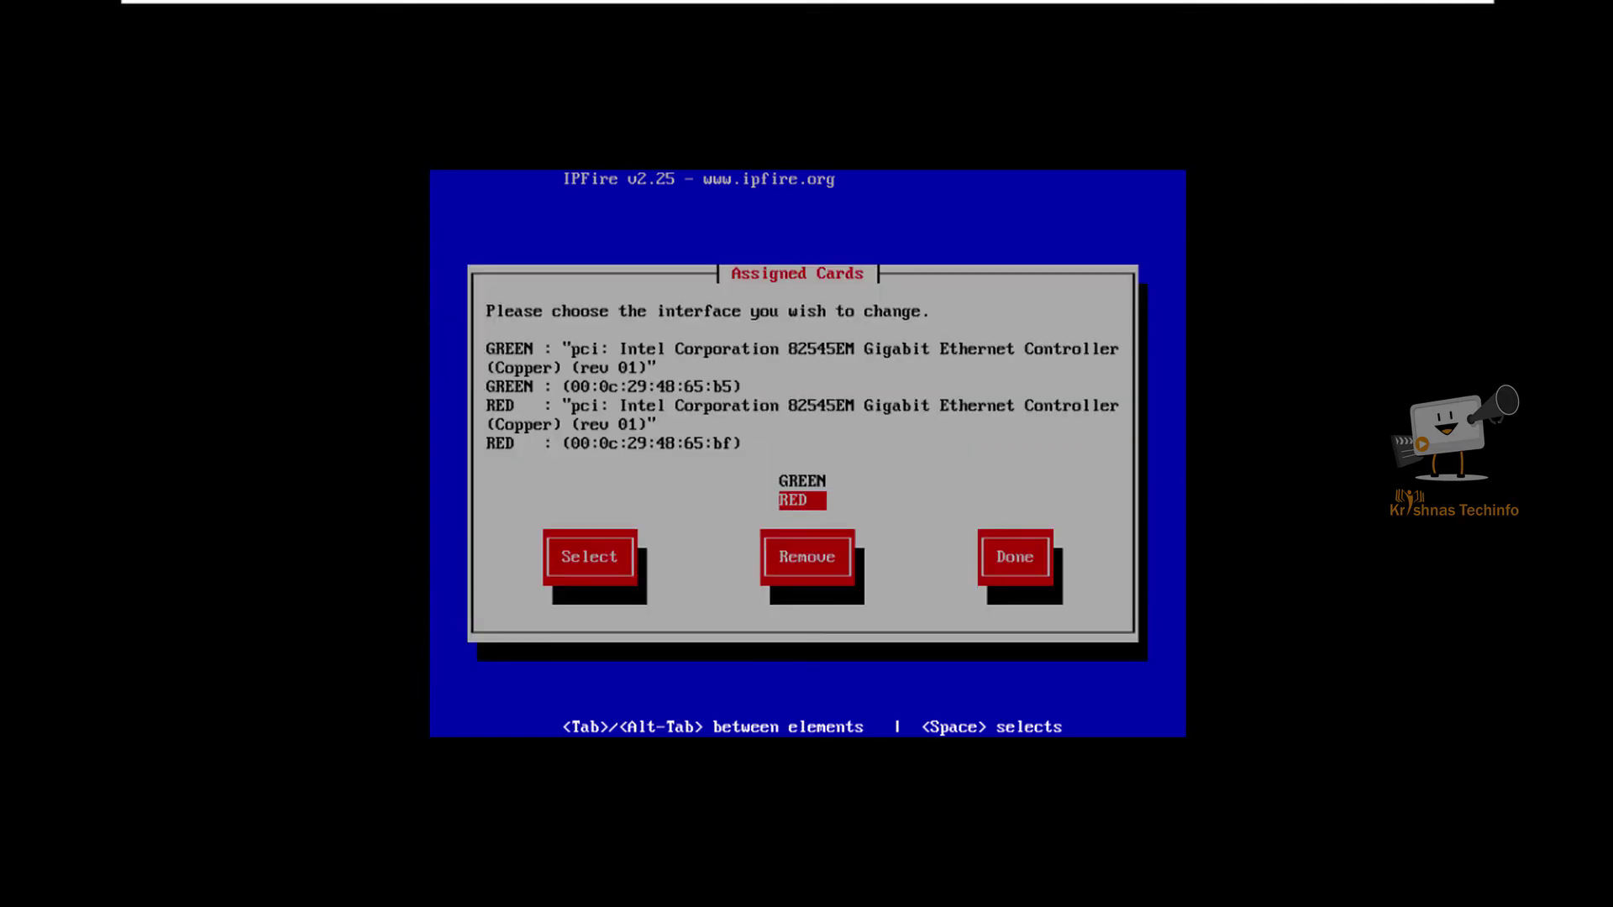
key(Tab)
key(Tab)
key(Tab)
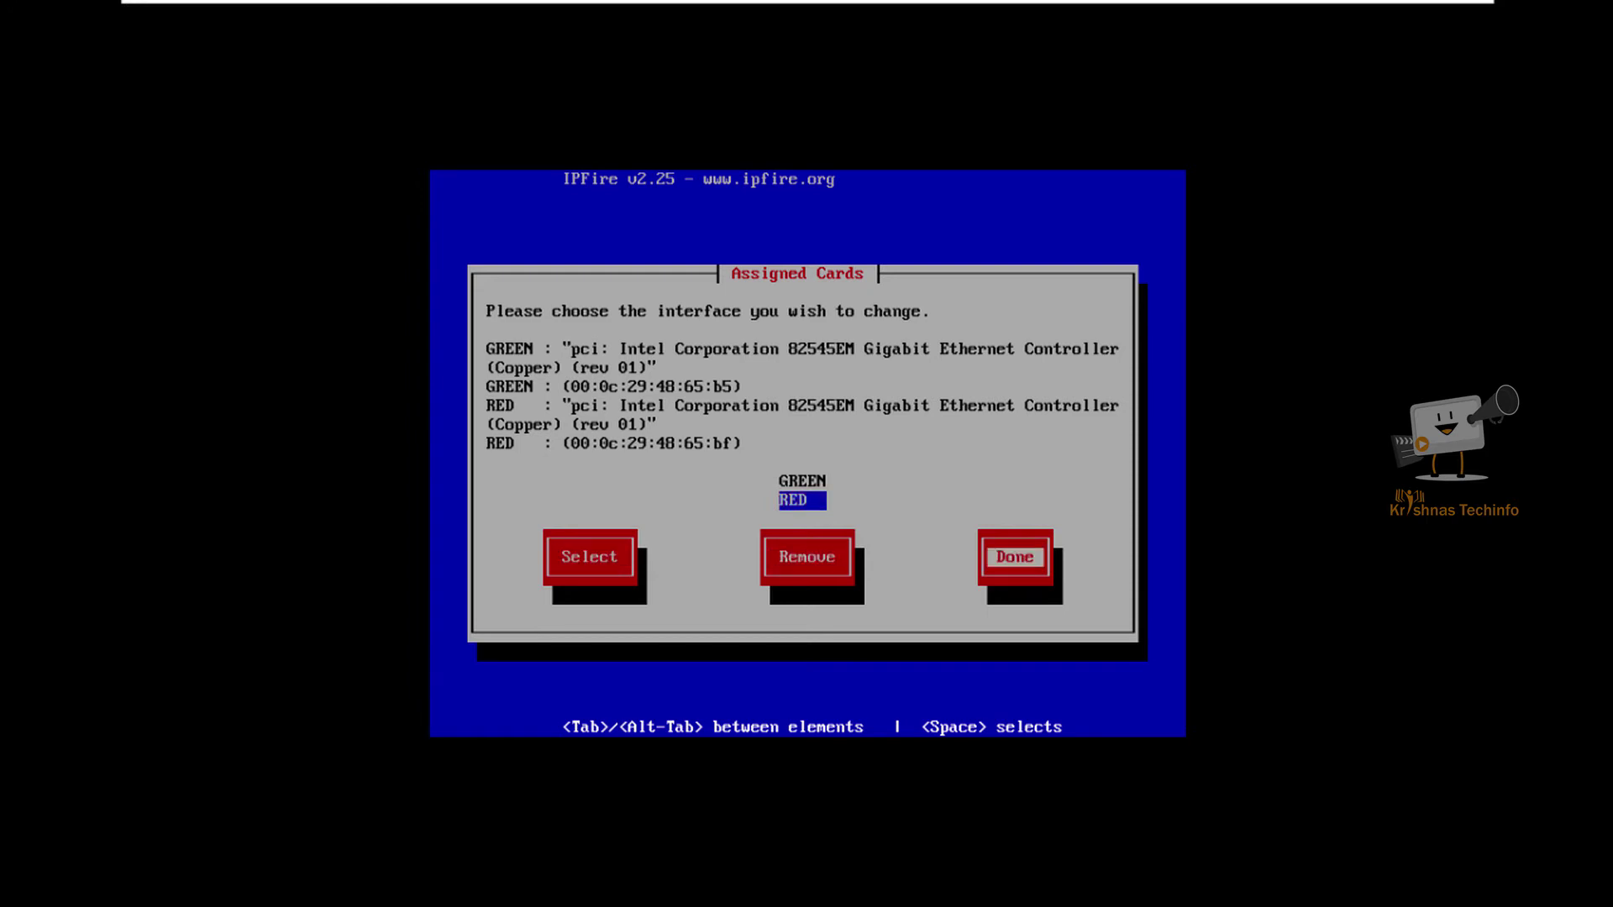
Step: Finish card assignments and open GREEN's address settings, acknowledging the IP change warning
key(Return)
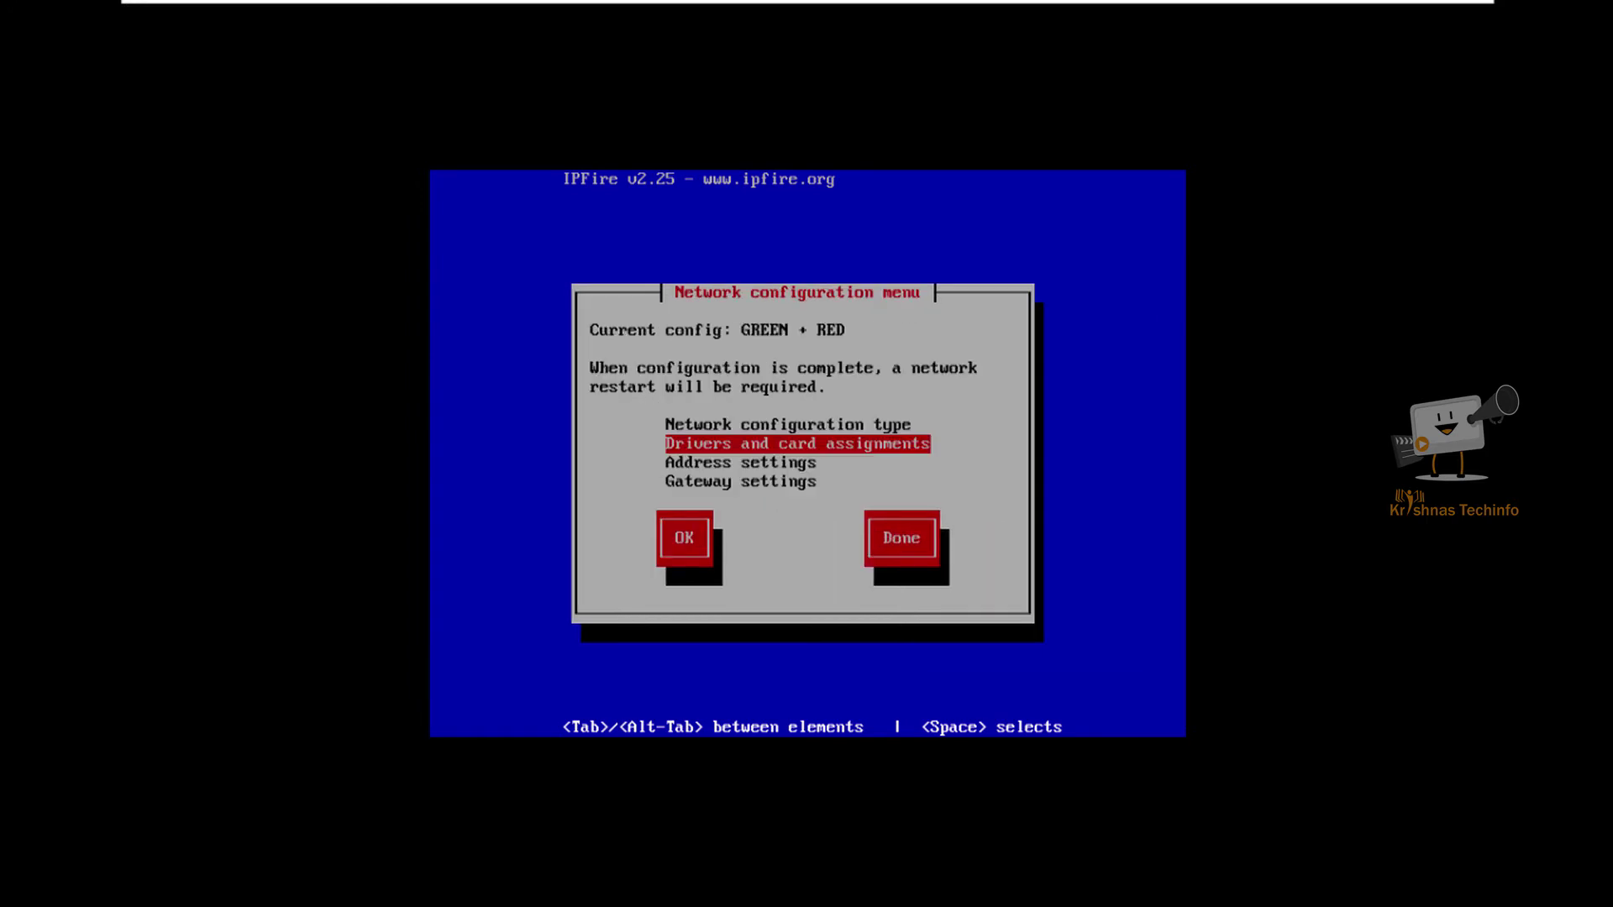
key(Down)
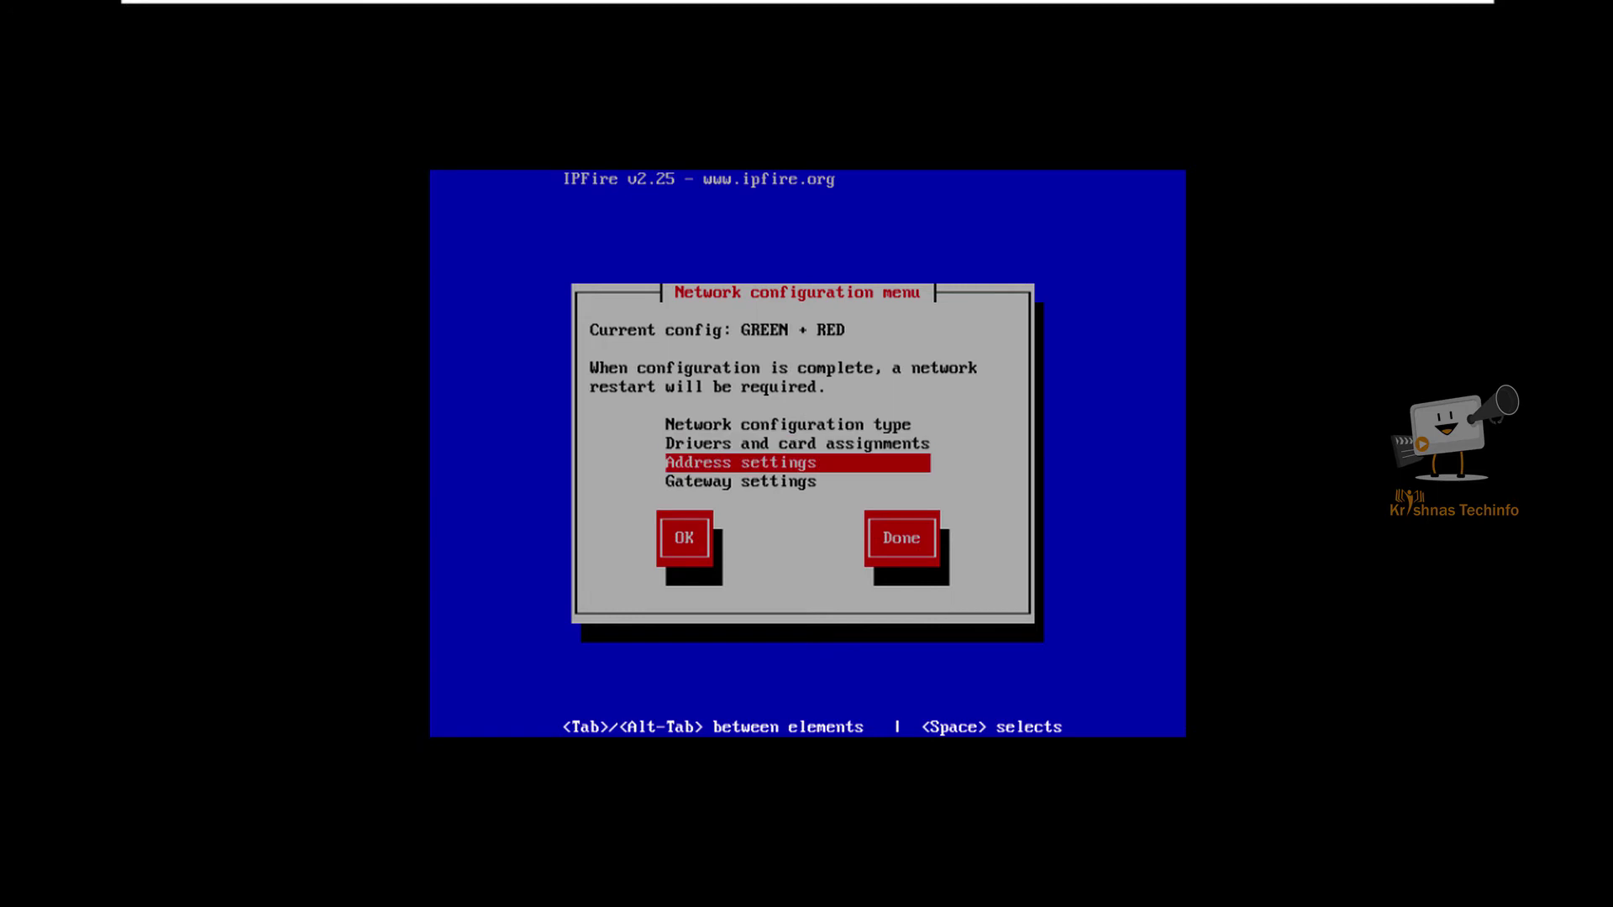
key(Return)
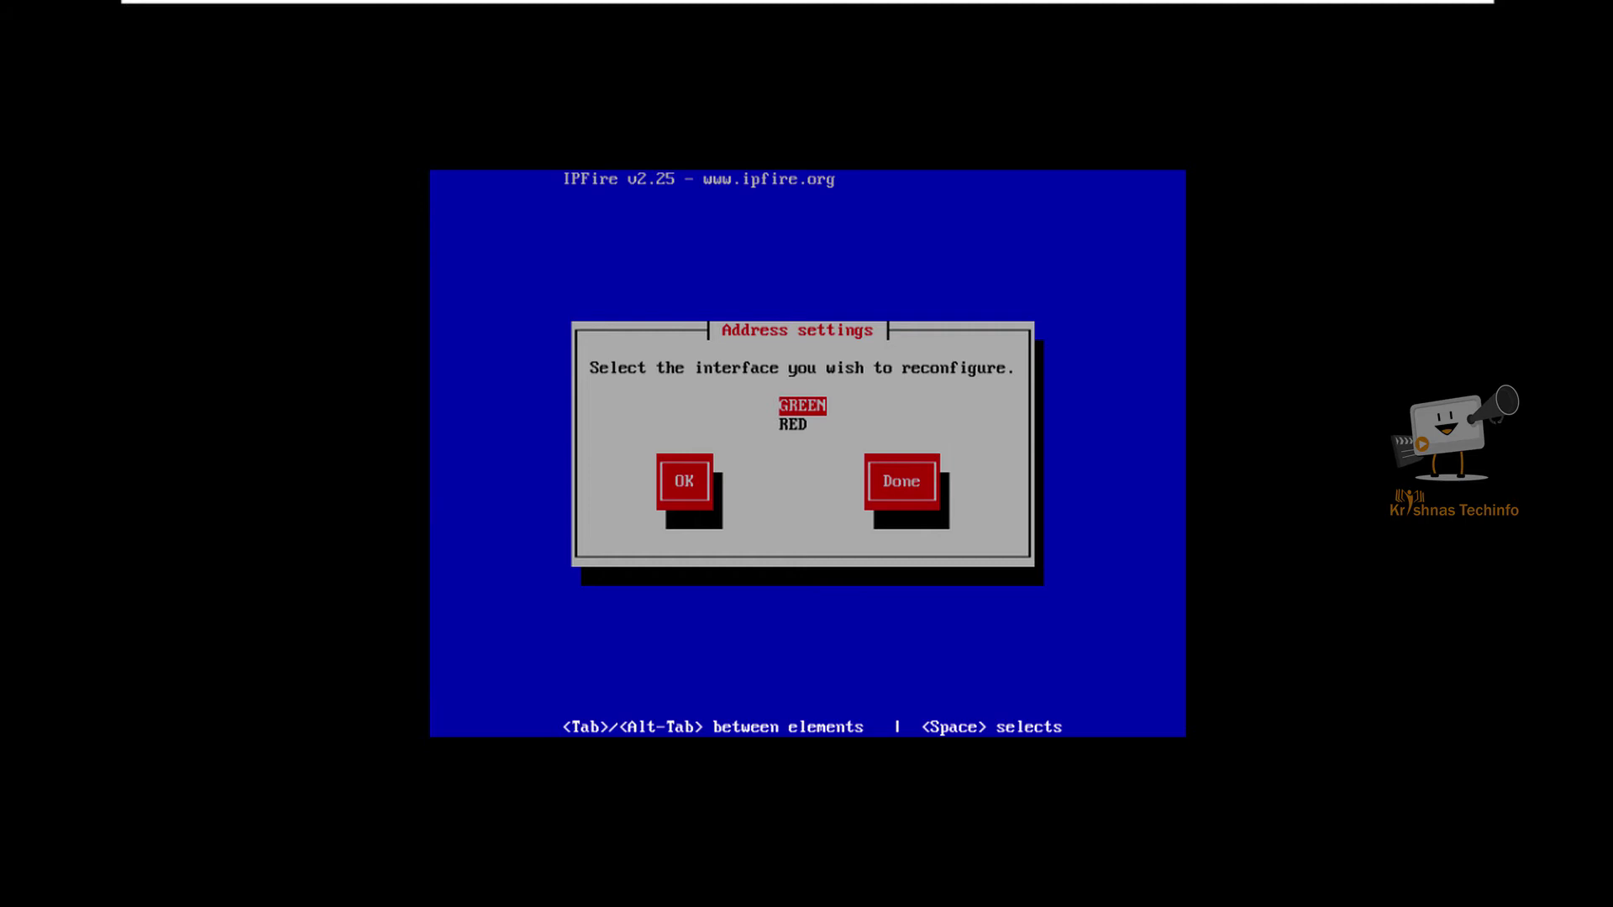
key(Return)
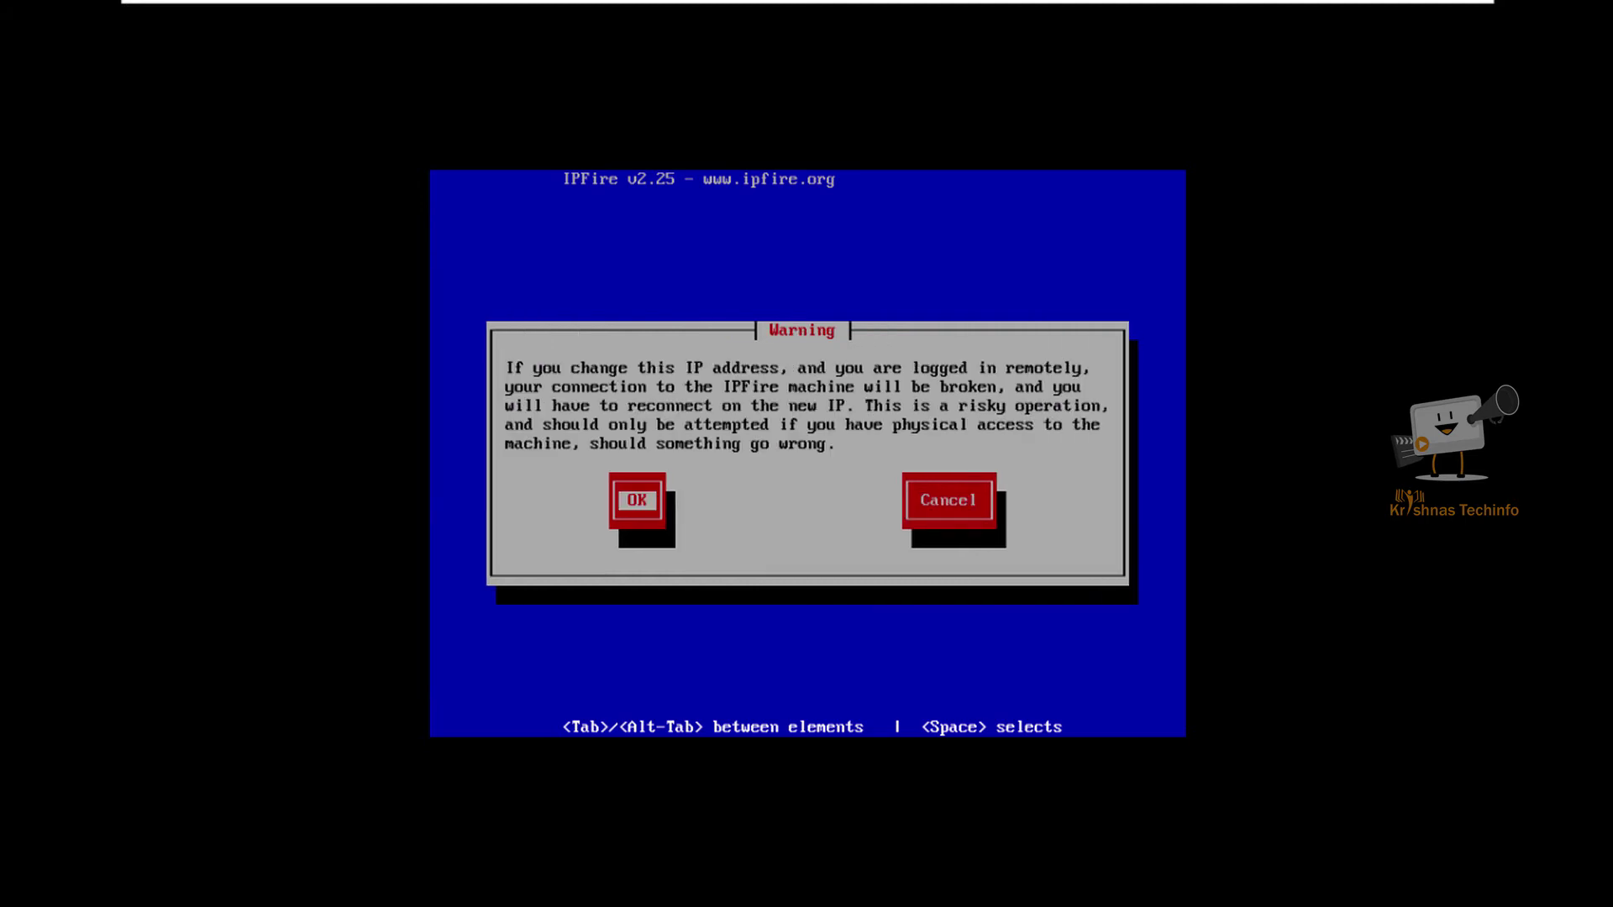
key(Return)
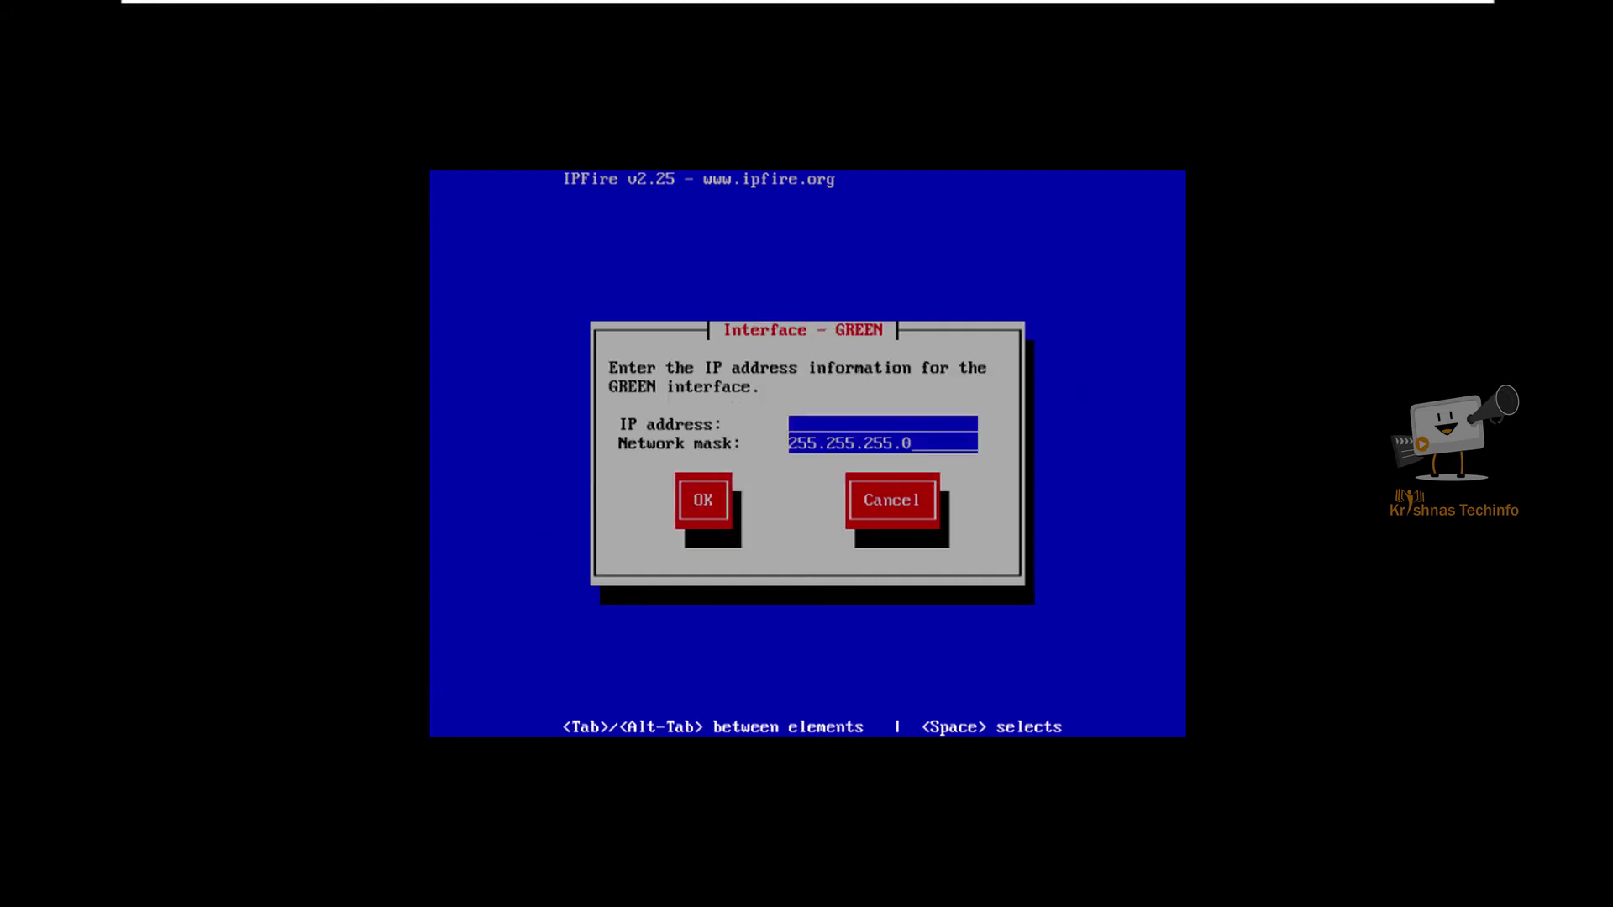
Step: Give GREEN the IP address 192.168.1.1 and switch RED to DHCP
text(192.168.1.1)
key(Return)
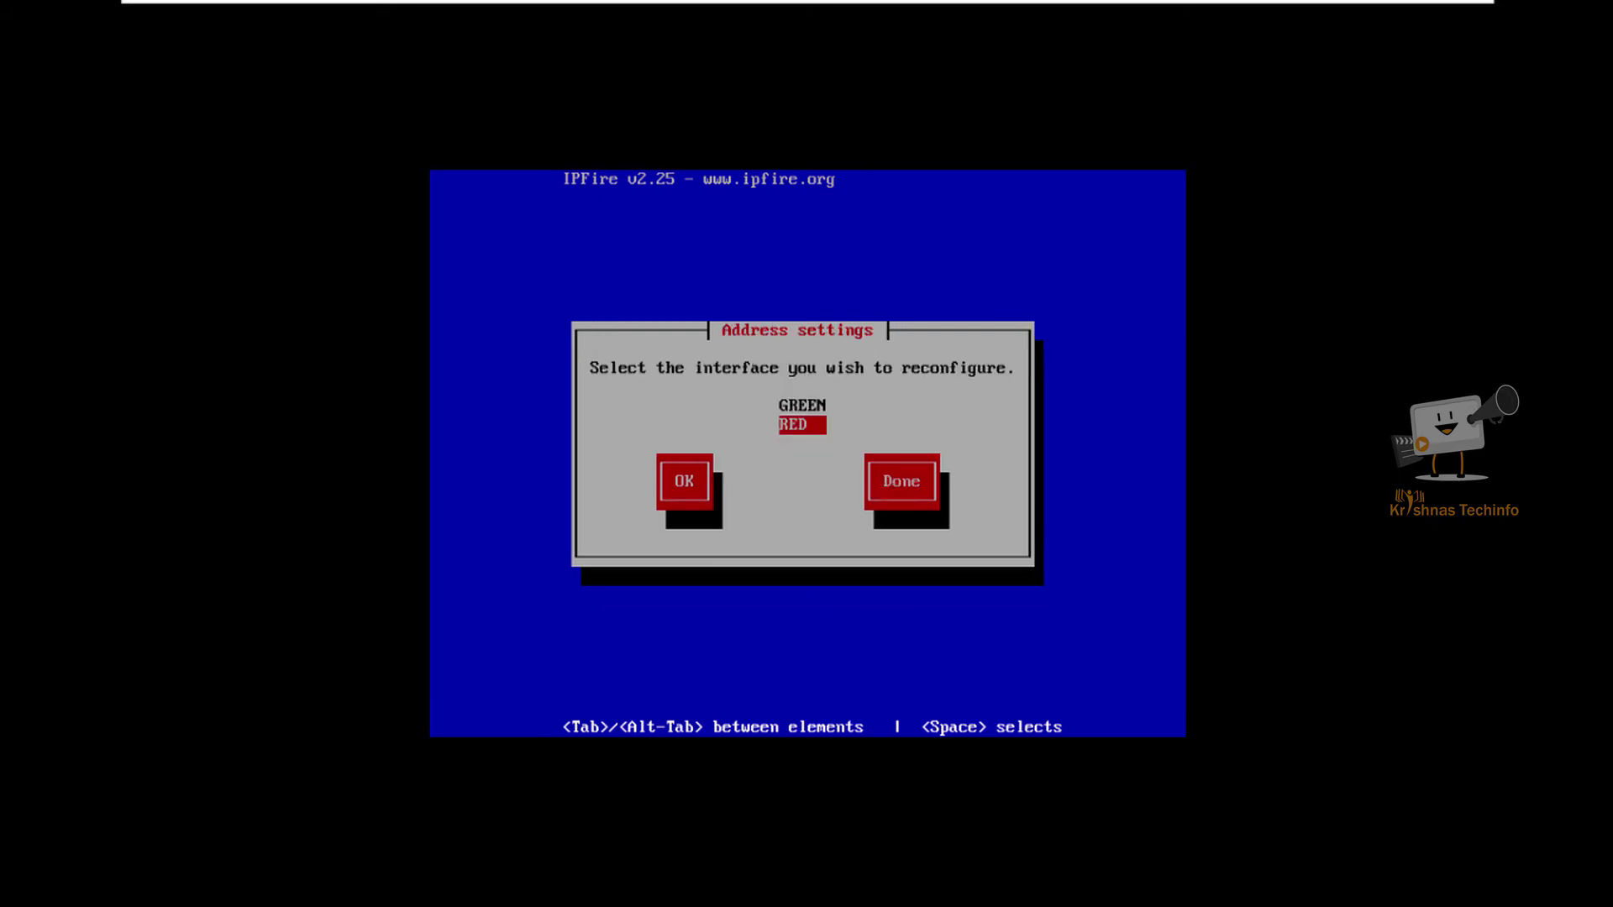
key(Return)
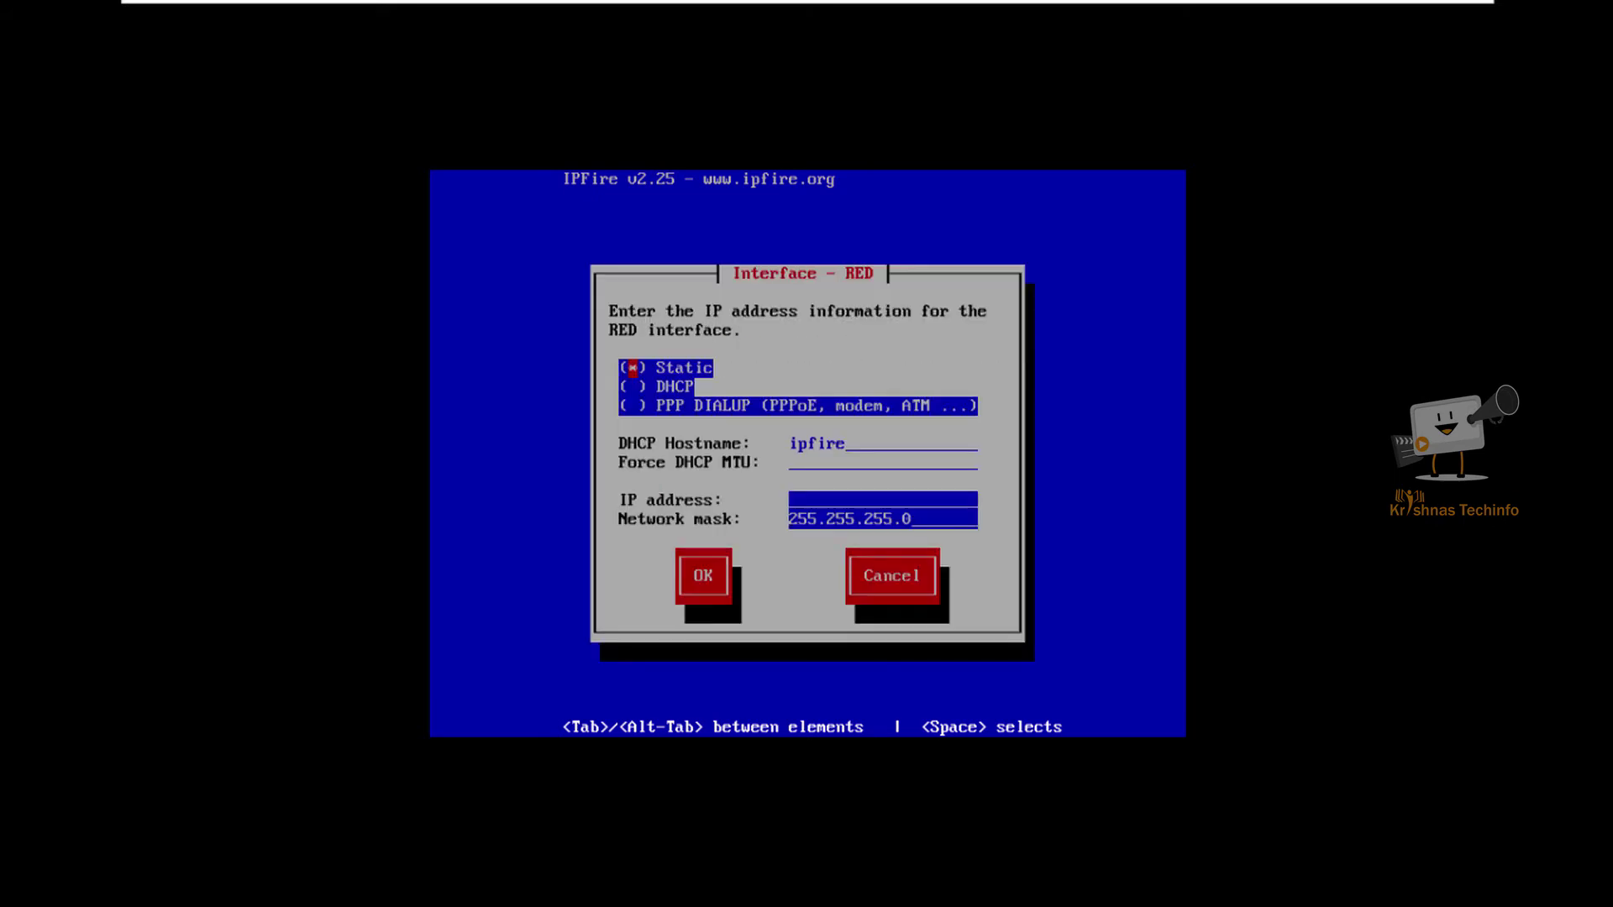
key(Down)
key(space)
key(Down)
key(Down)
key(Down)
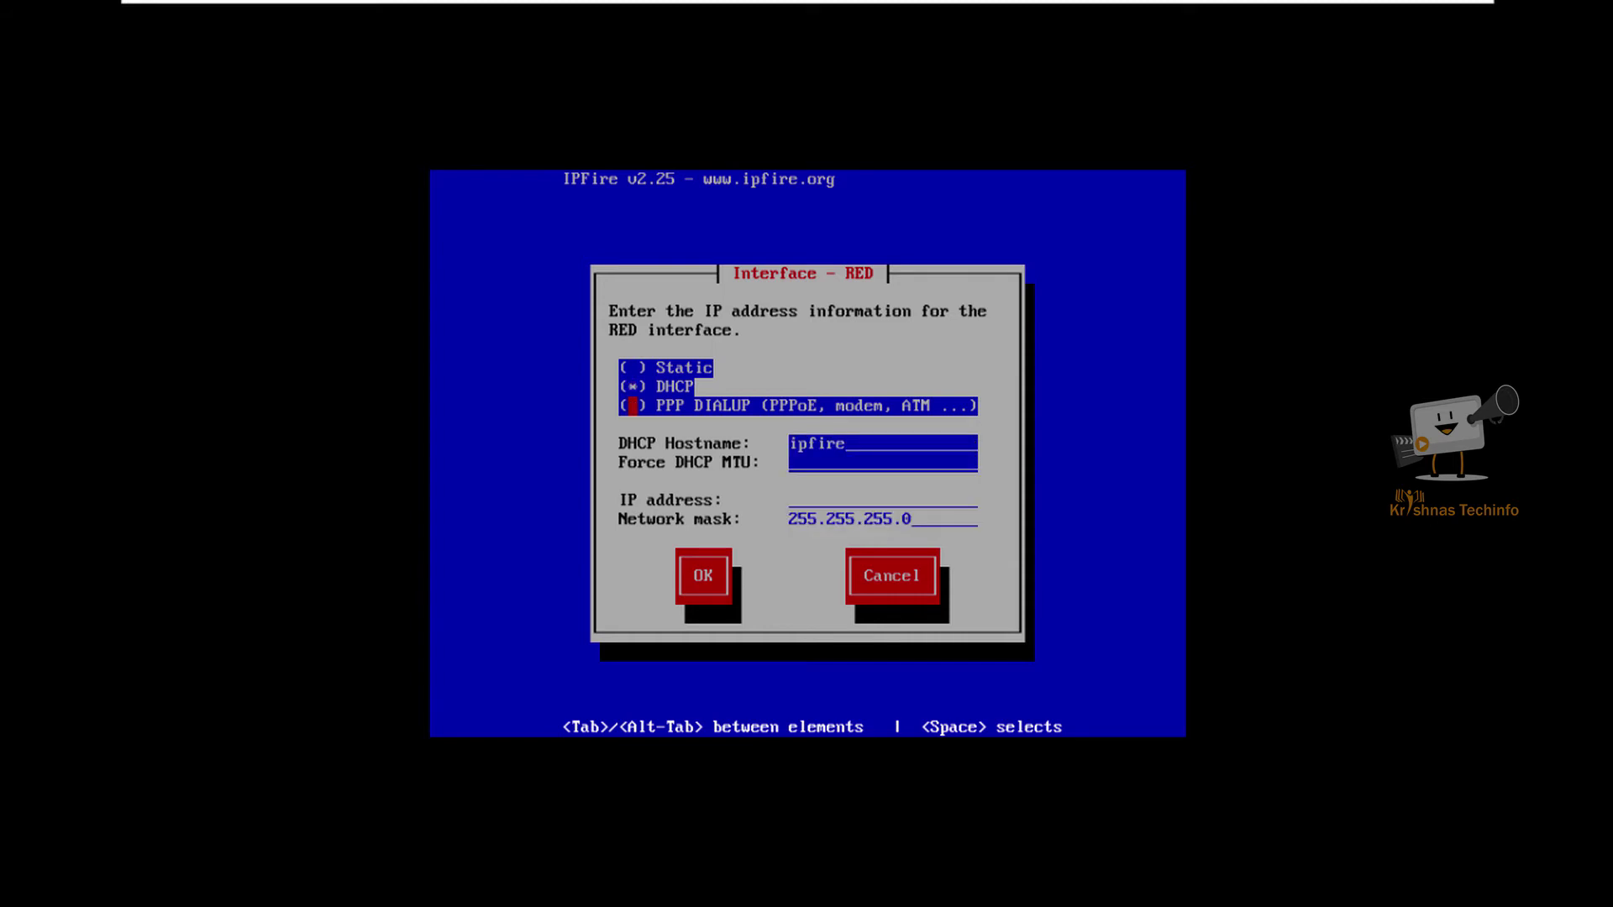
key(Down)
key(Down)
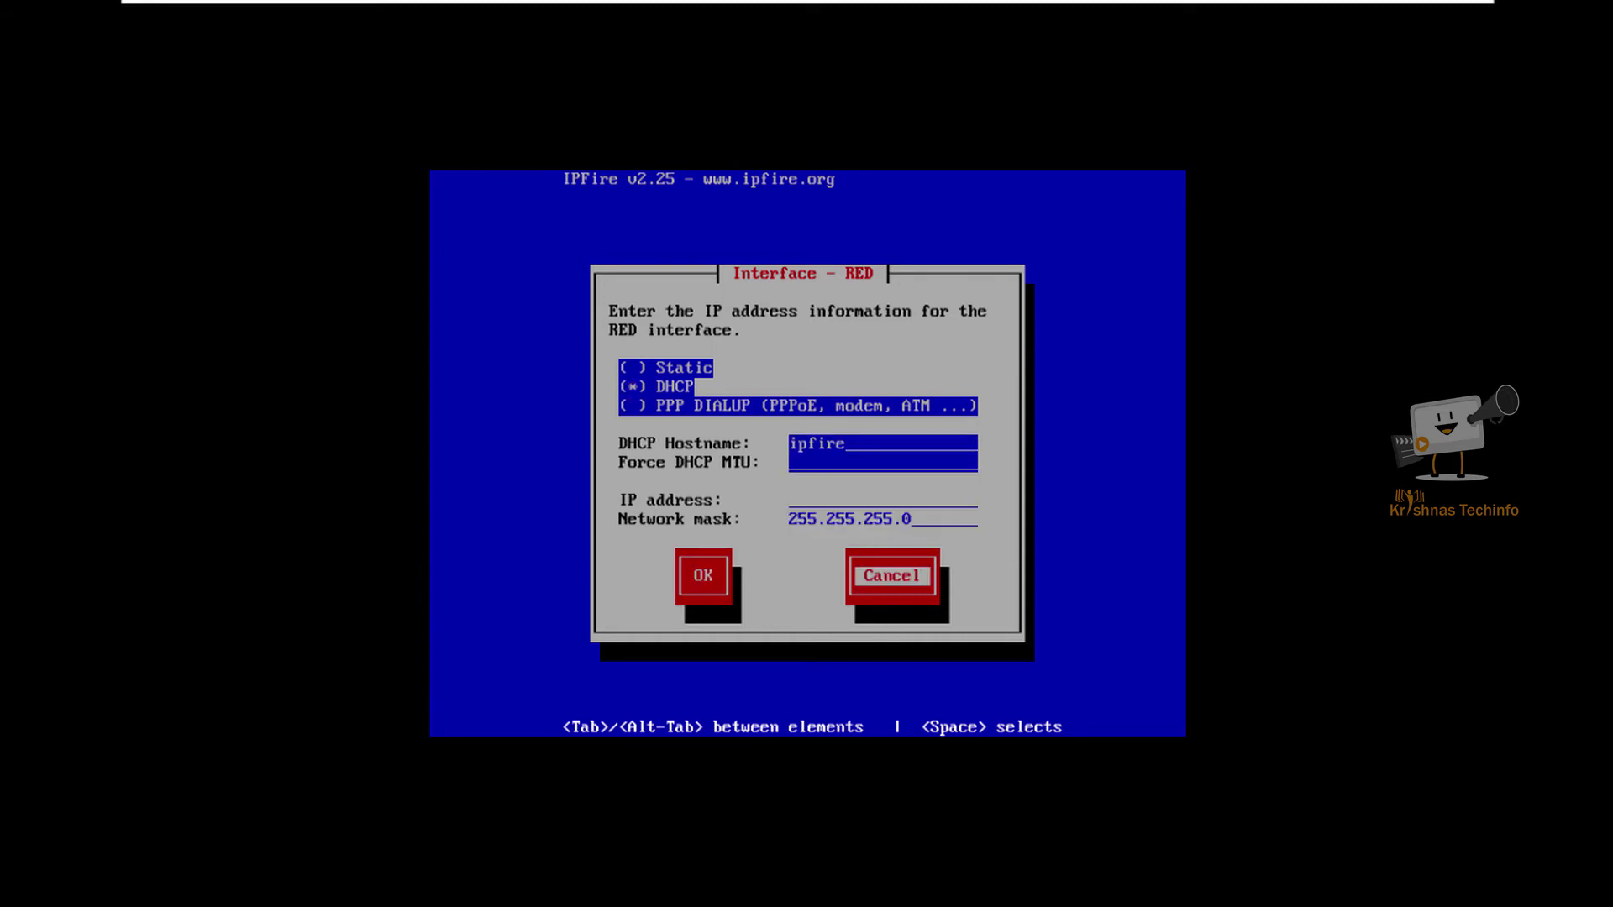
key(Left)
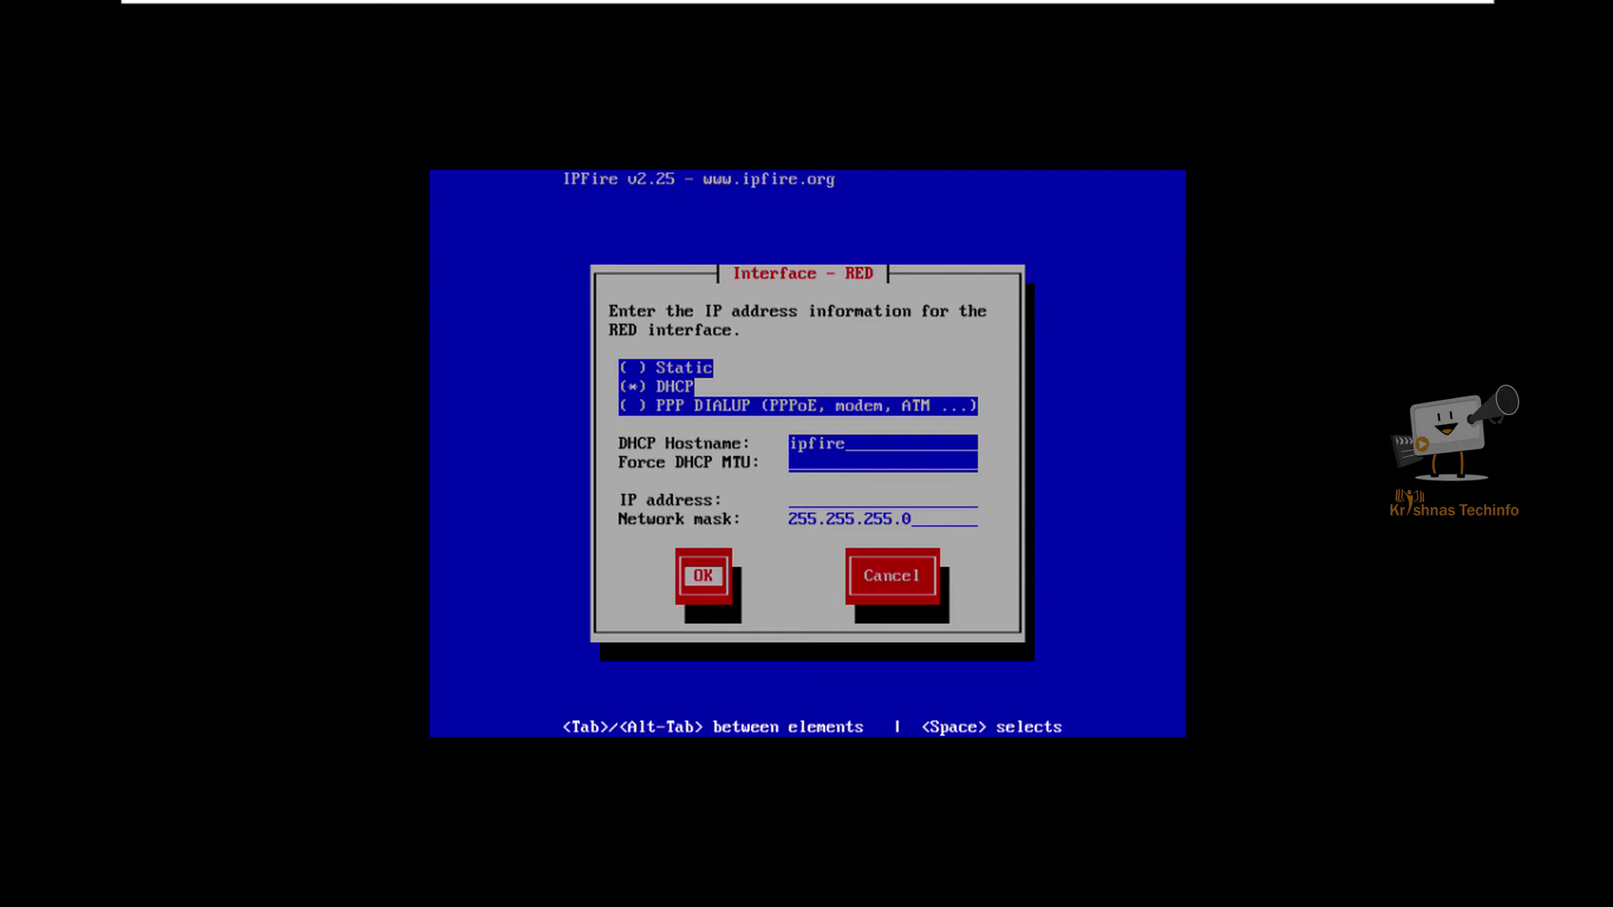
key(Return)
Step: Finish the address settings and leave the default gateway unset
key(Left)
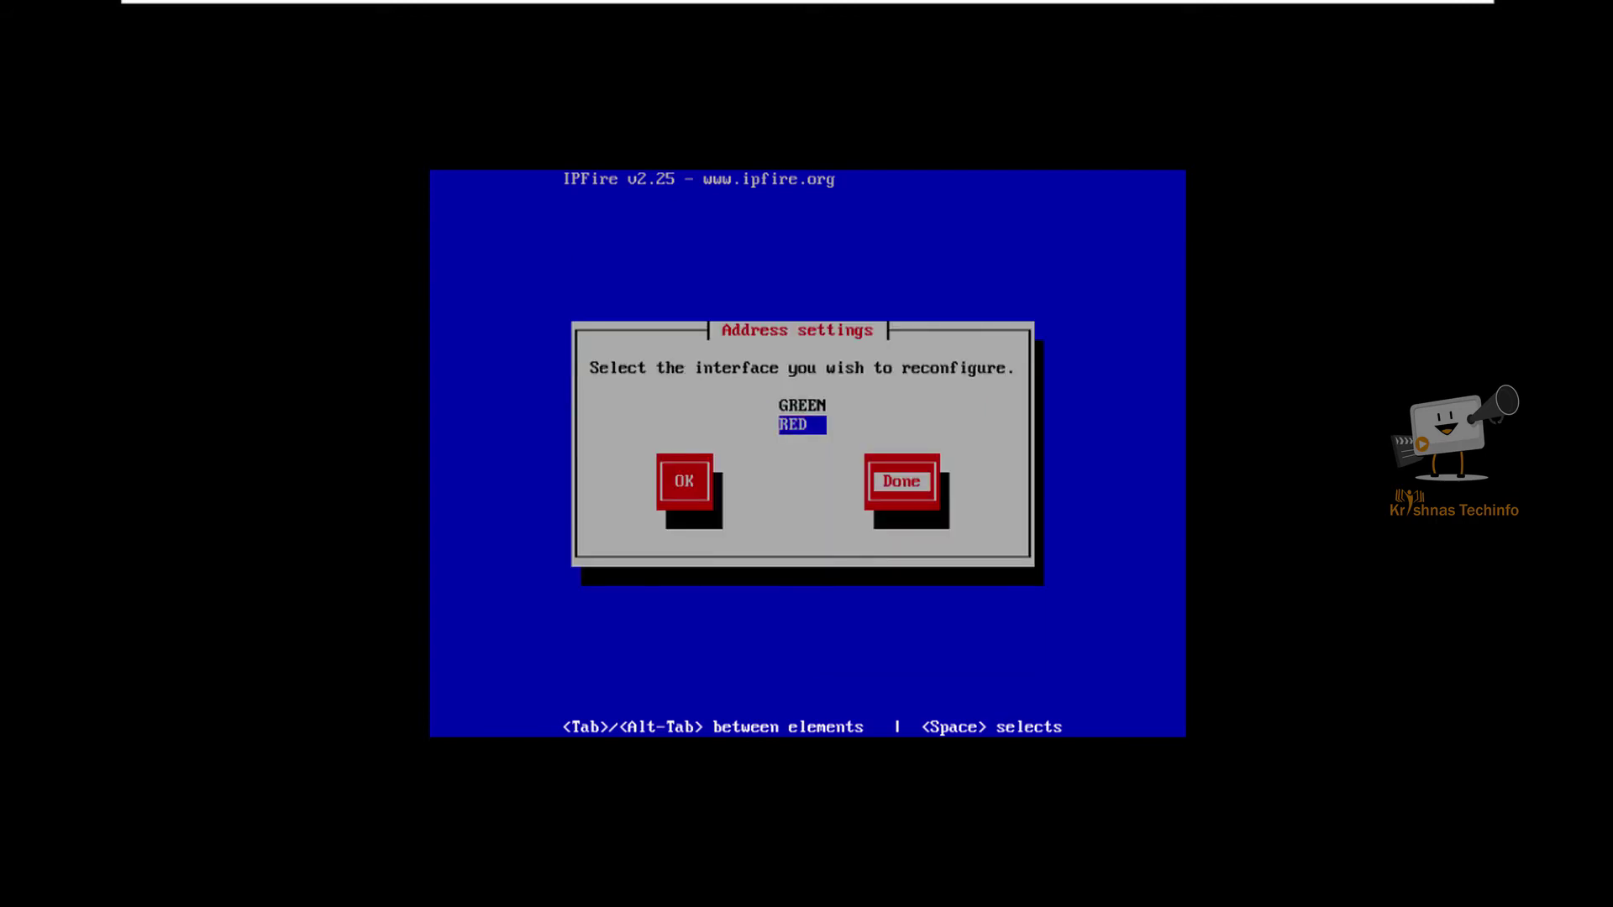
key(Return)
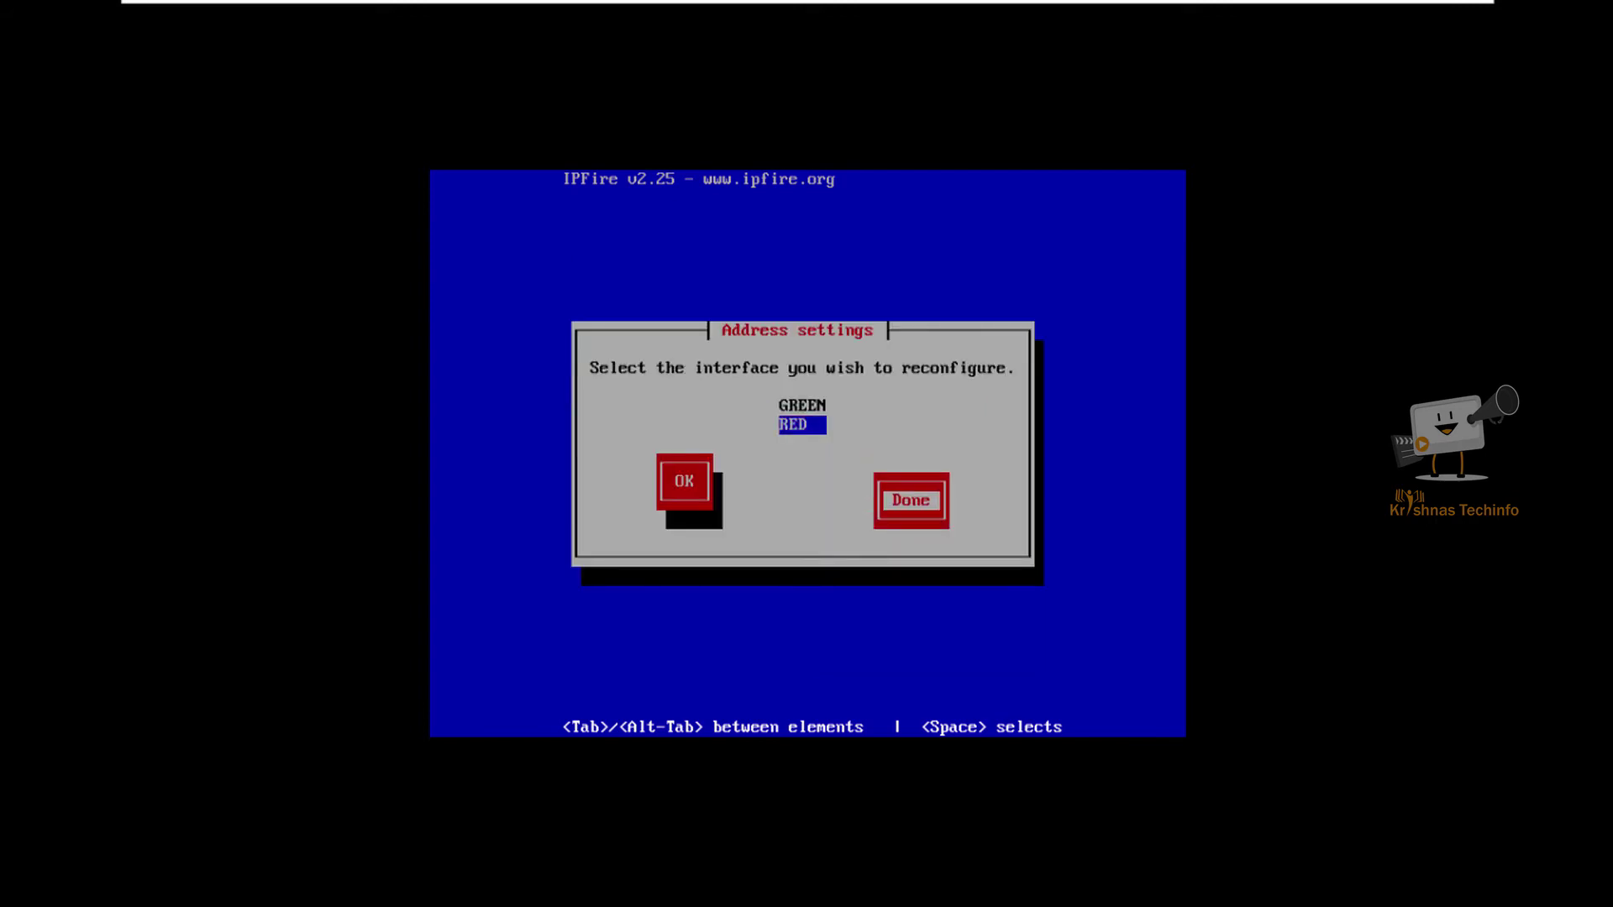
key(Down)
key(Return)
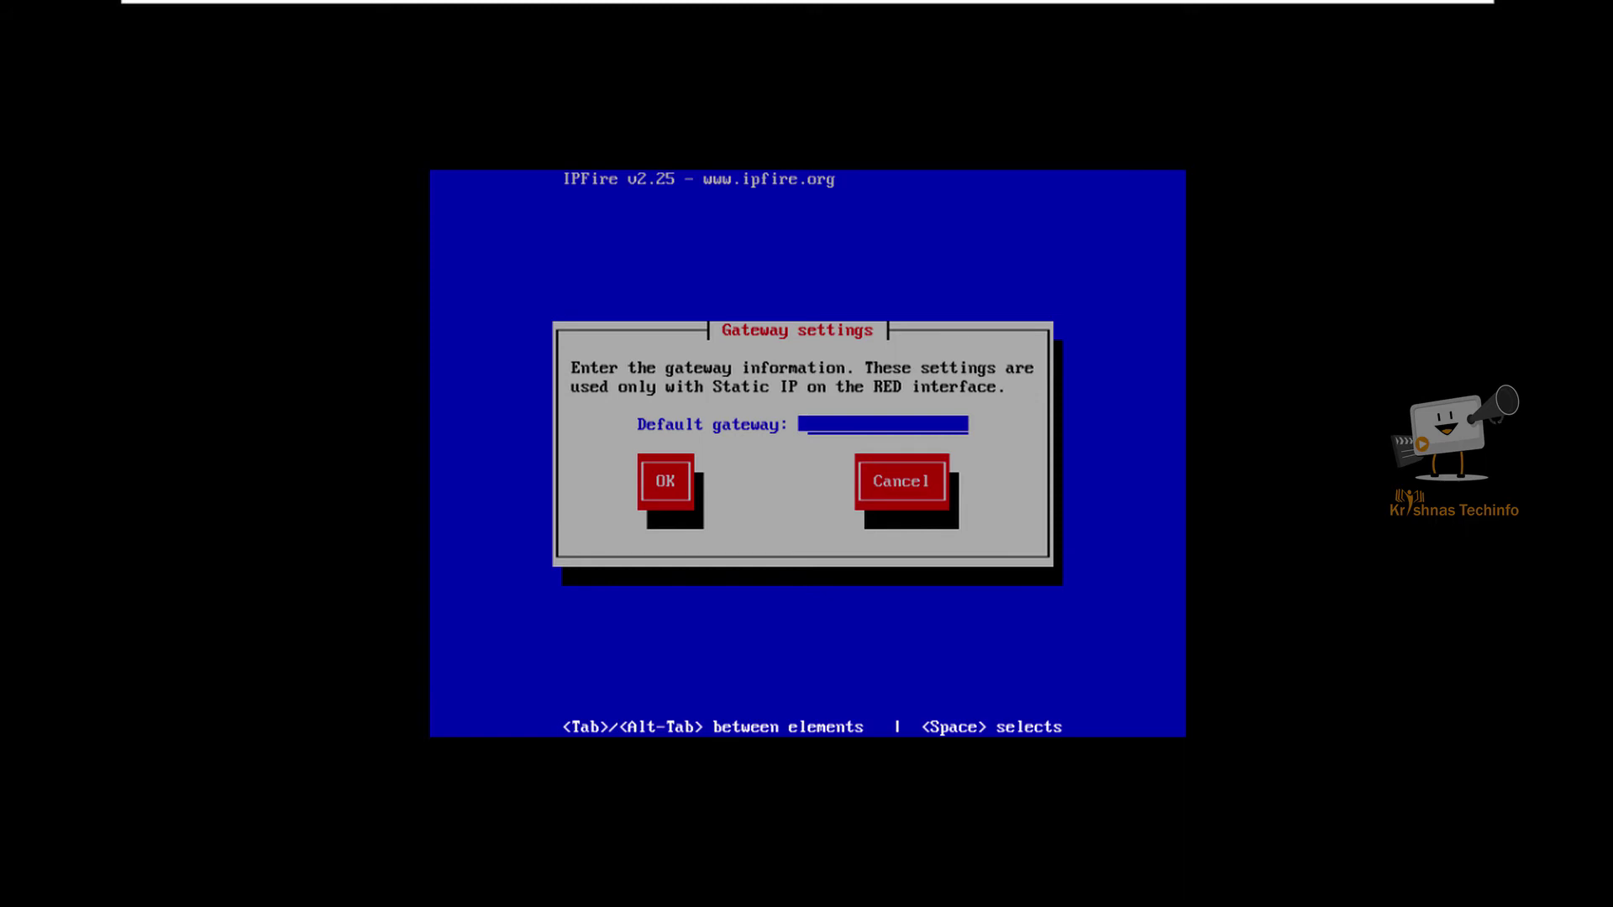
key(Tab)
key(Tab)
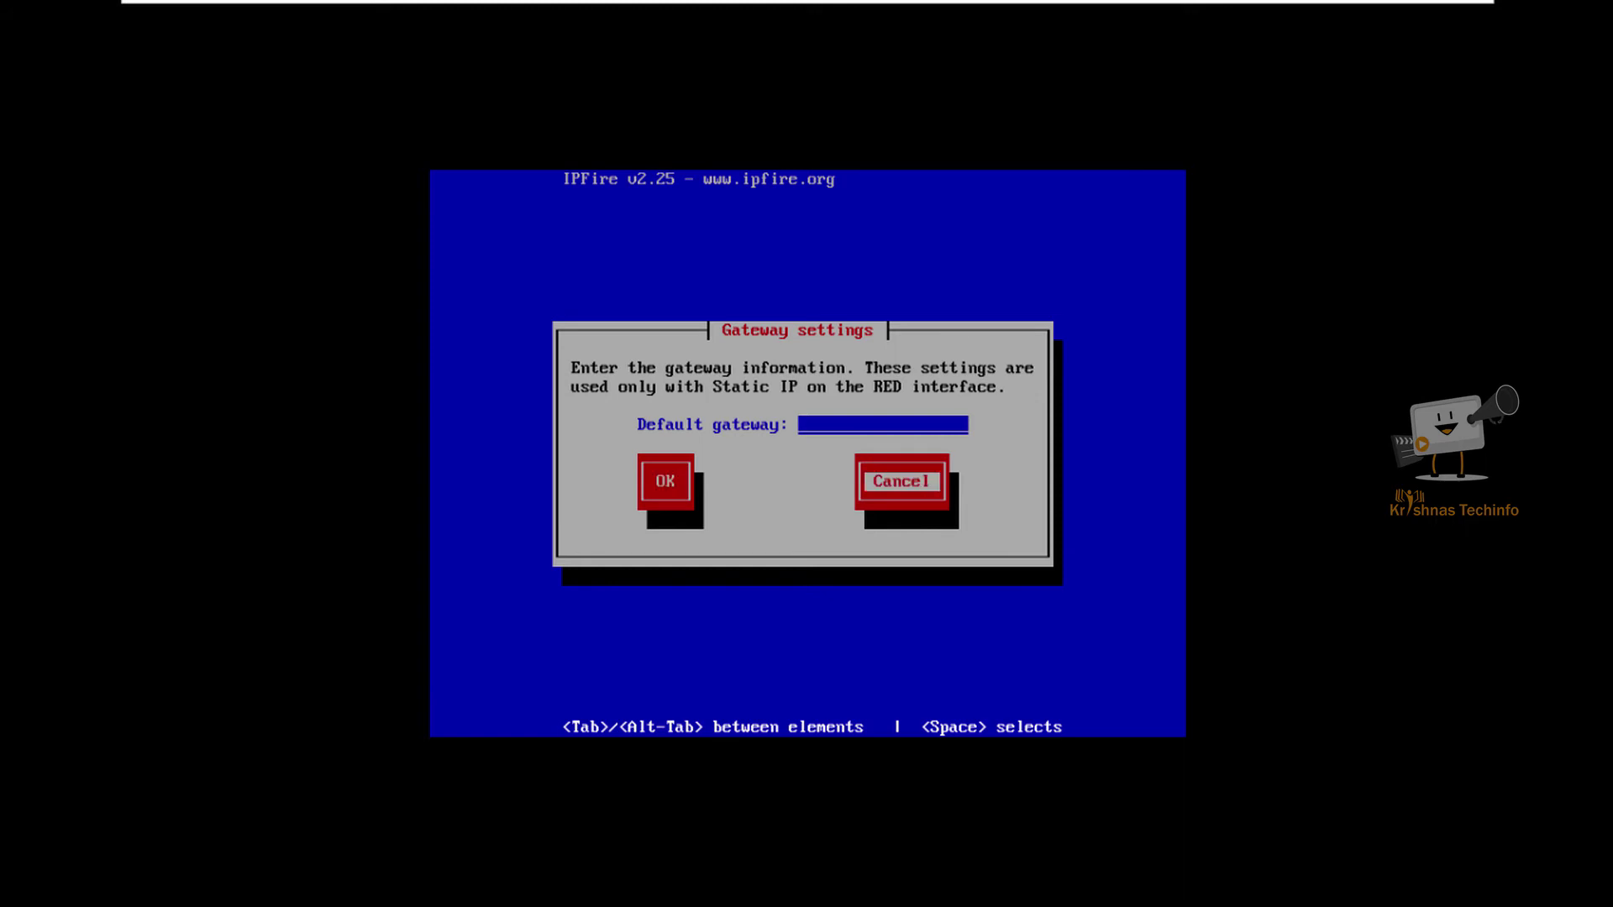
key(Return)
Step: Enable the DHCP server with range 192.168.1.20 to 192.168.1.50 and finish setup
key(Tab)
key(Tab)
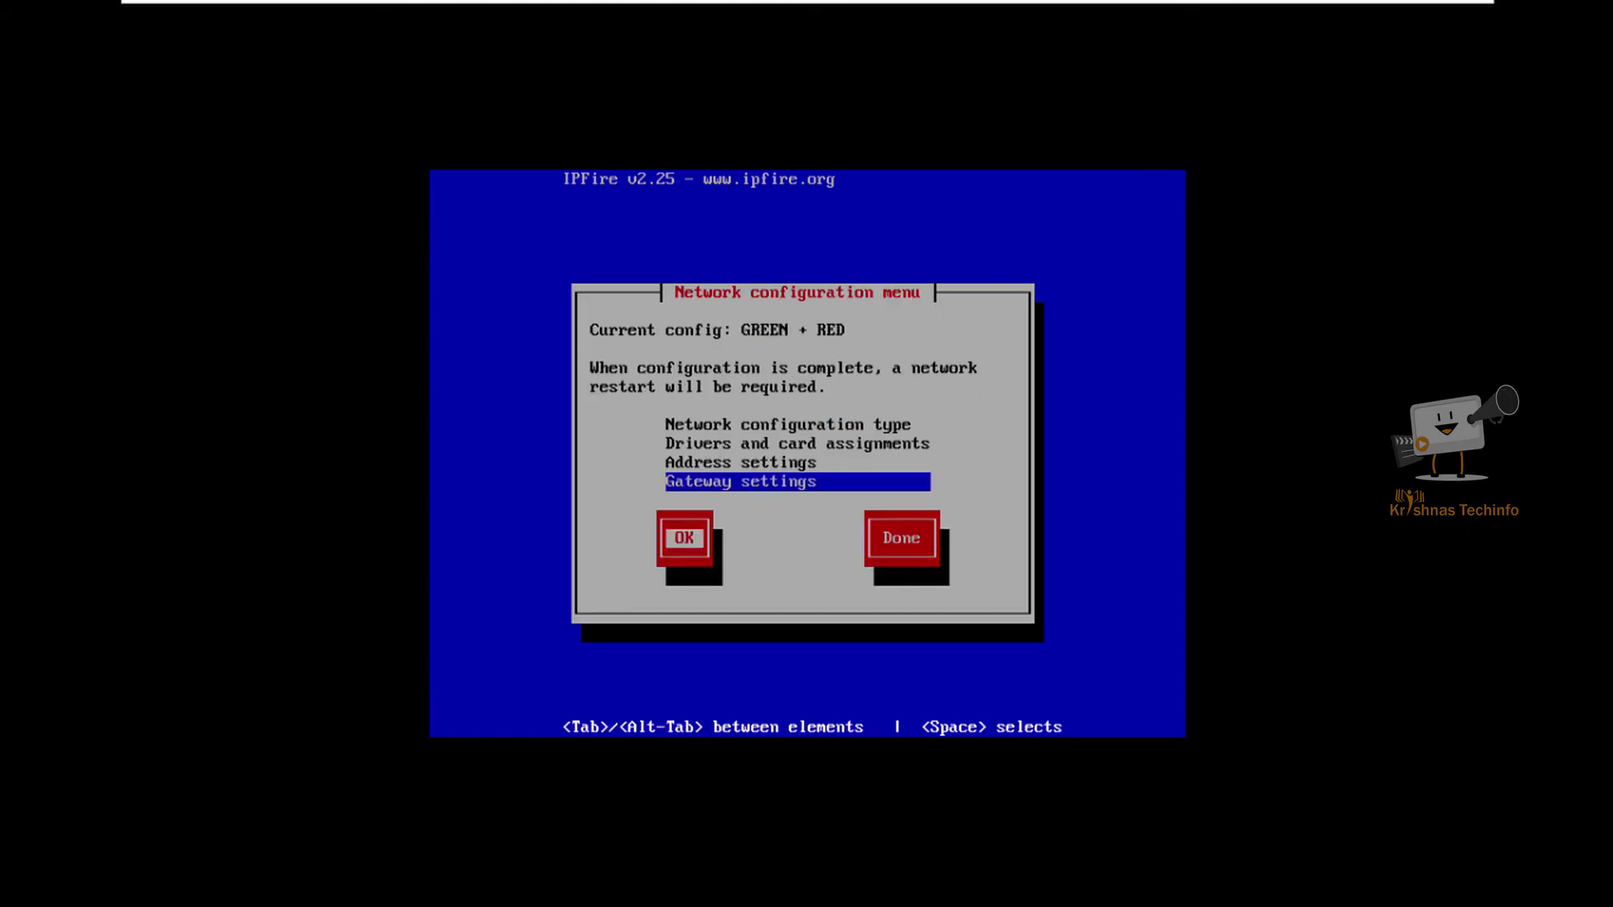
key(Return)
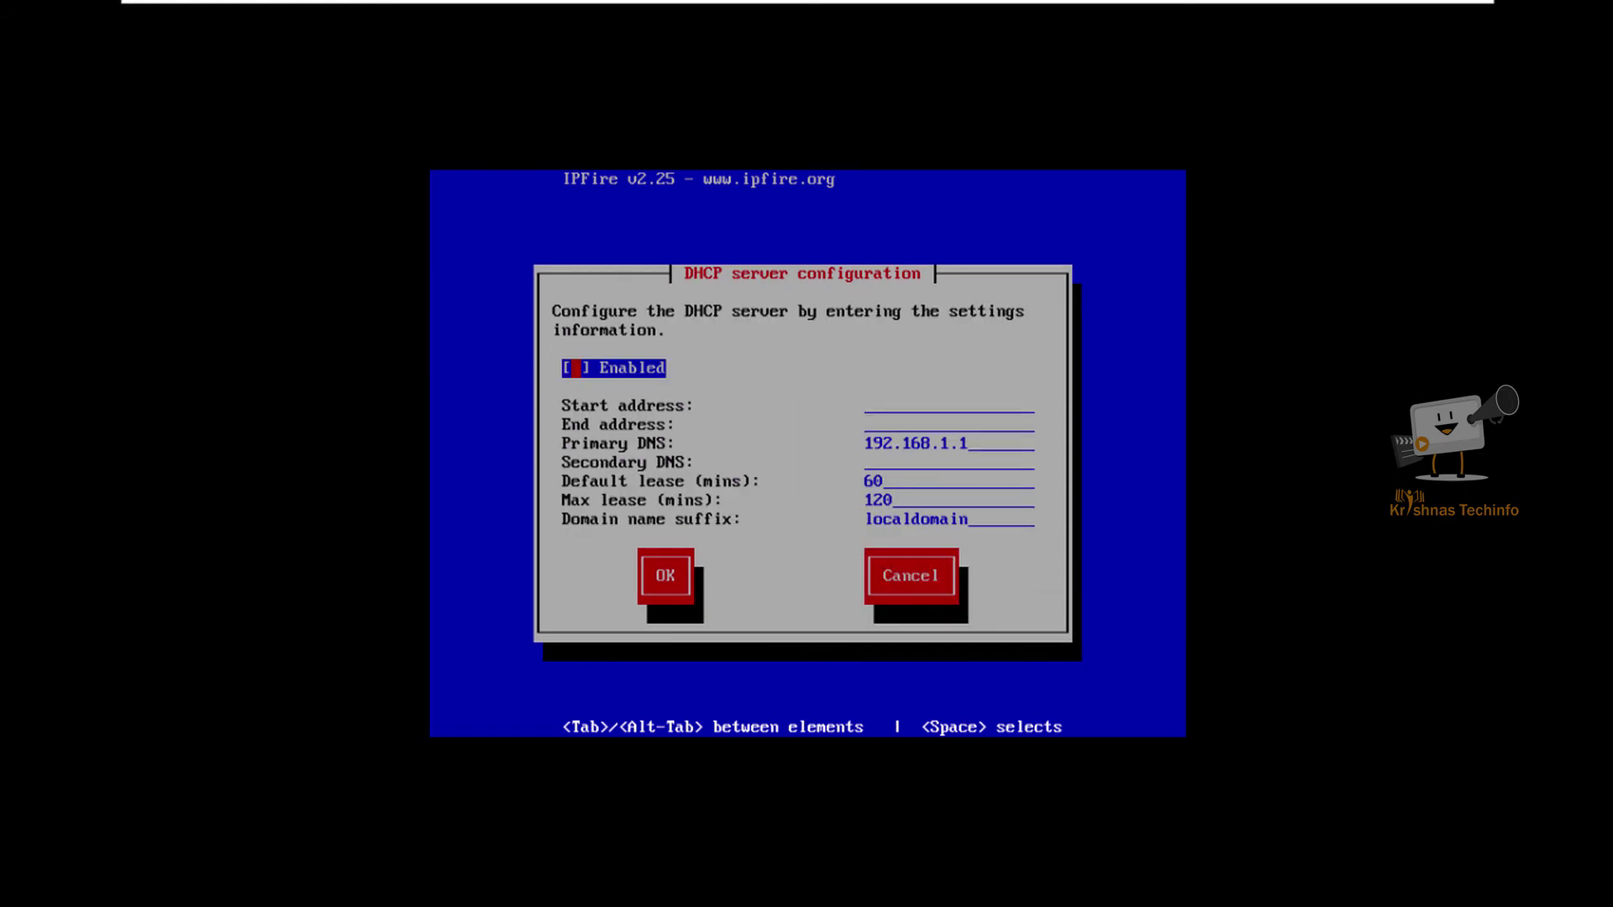
key(space)
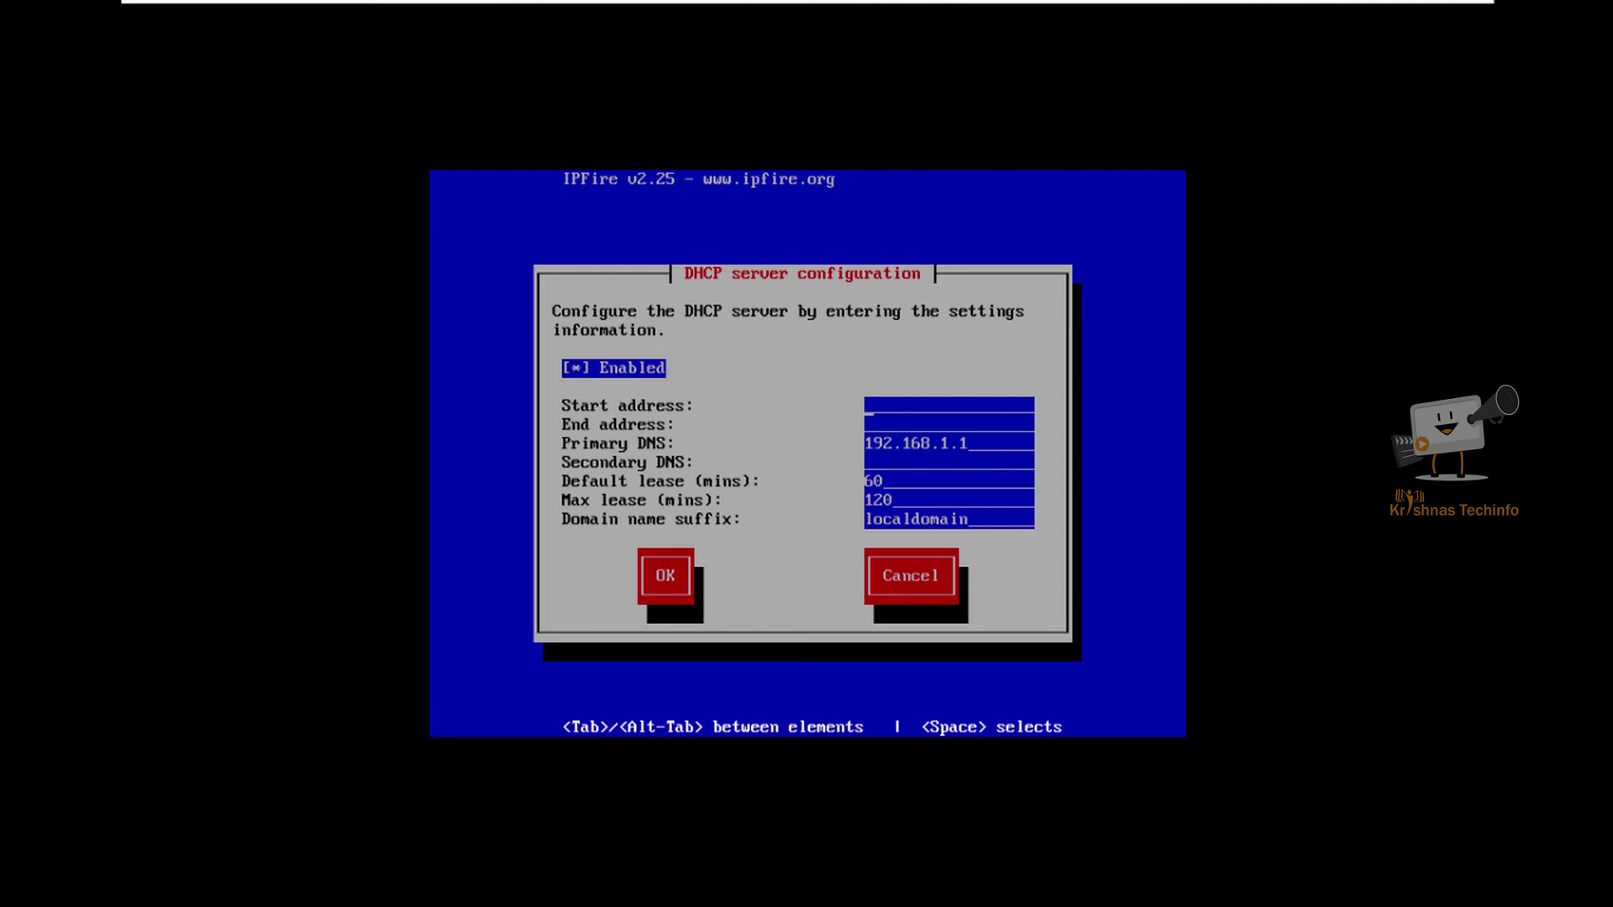
key(Tab)
text(192.1668.)
key(BackSpace)
key(BackSpace)
text(8.1.20)
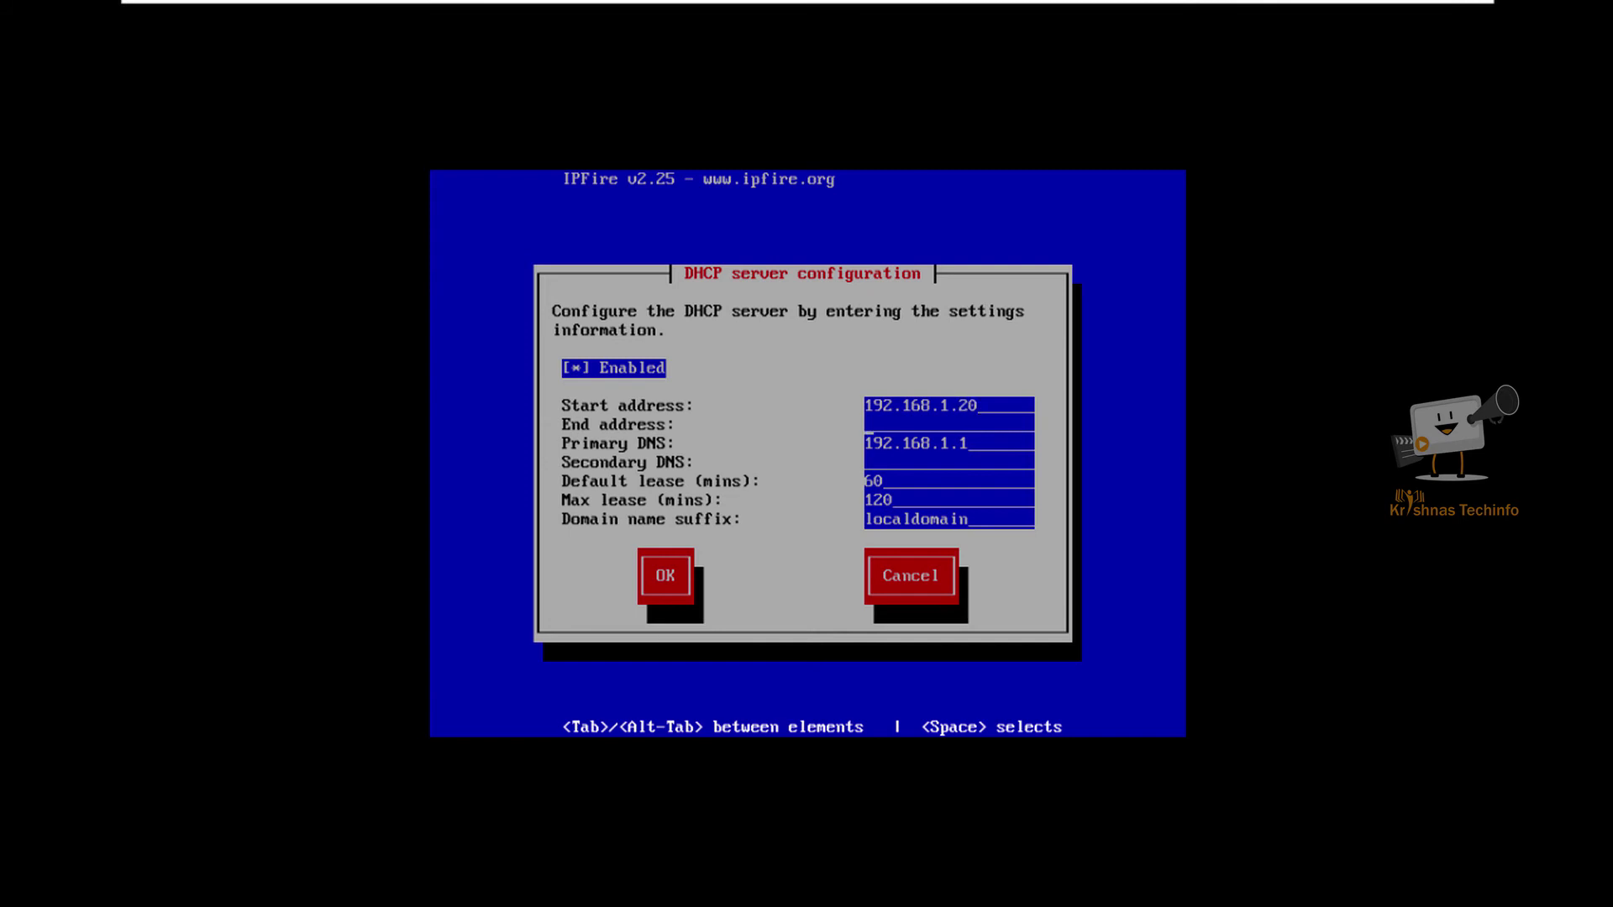
text(192.168.1.50)
key(Tab)
key(Tab)
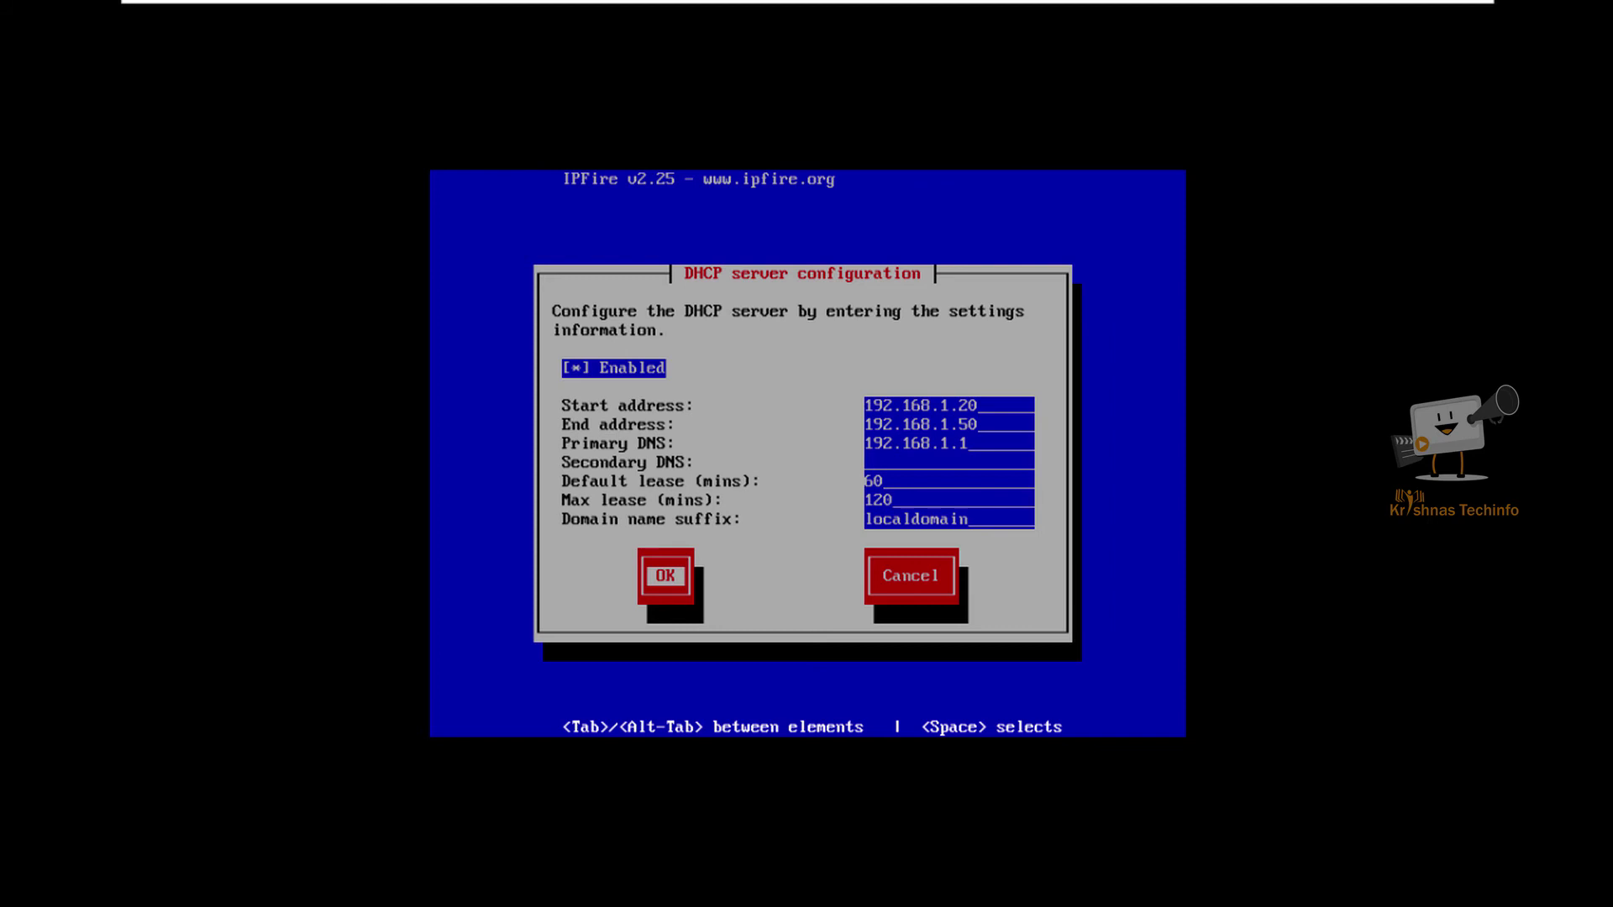
key(Return)
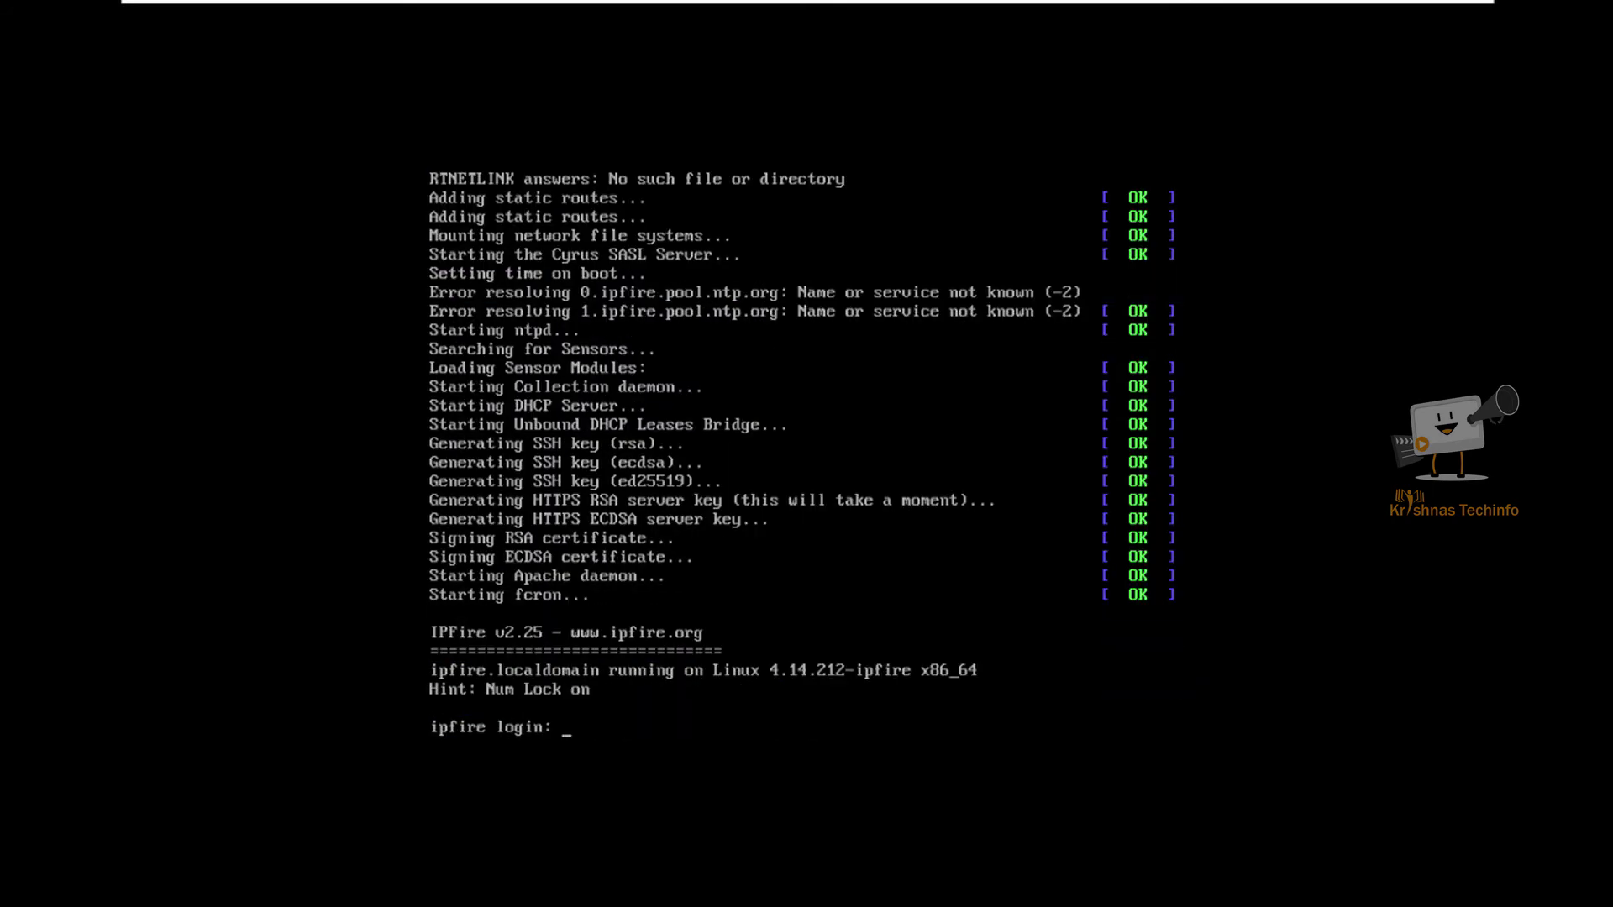
Step: Log in as root at the ipfire console with the root password
text(root)
key(Return)
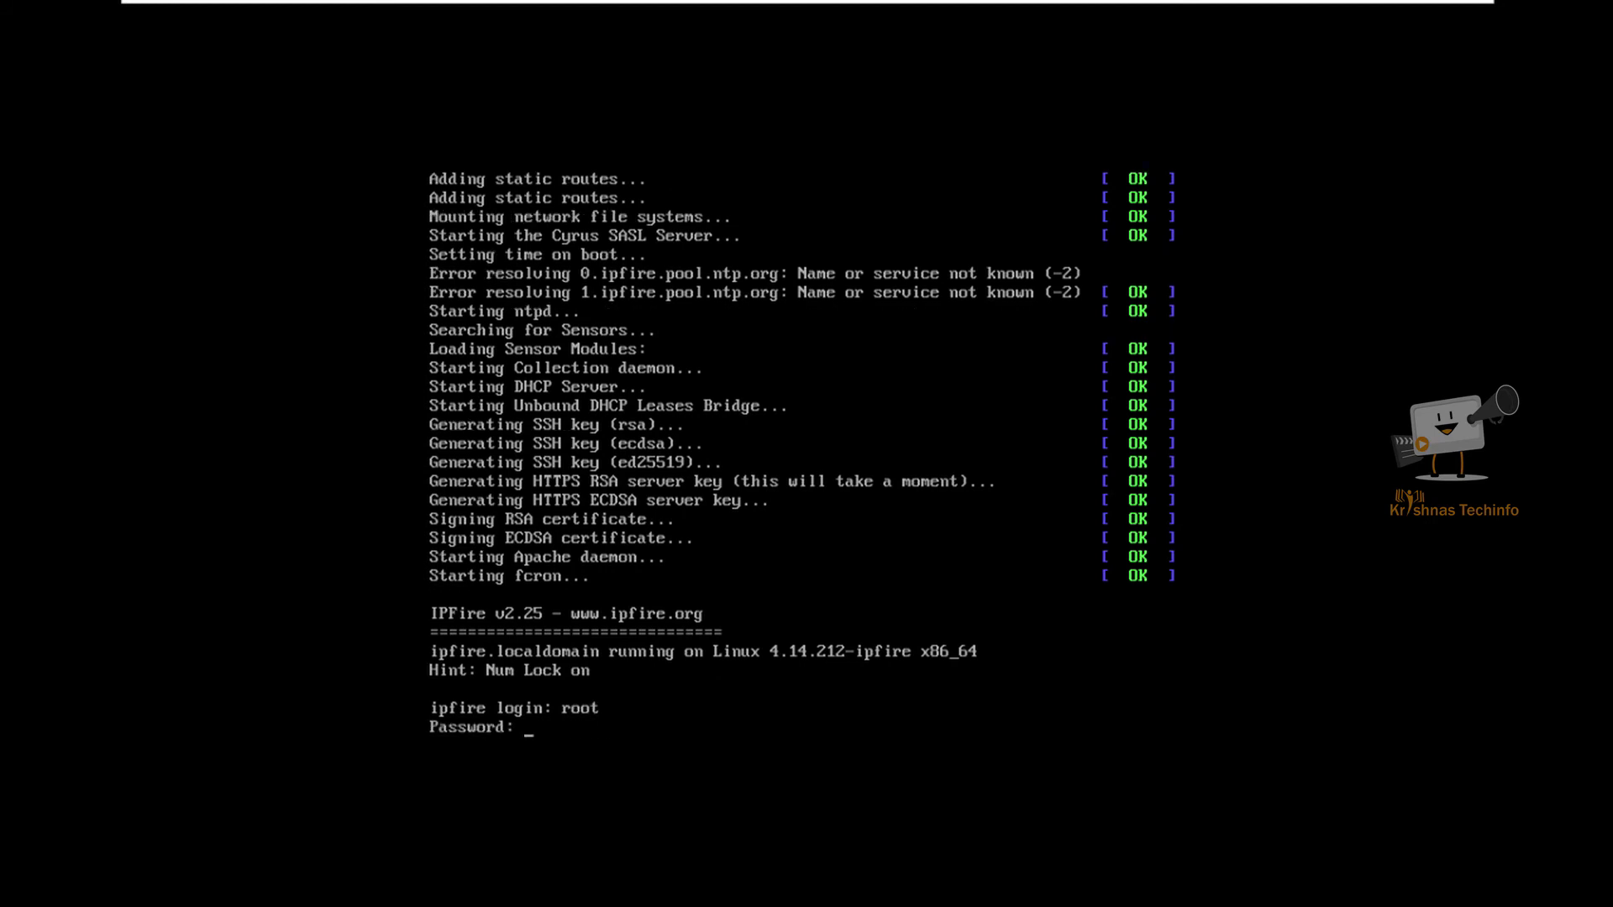
key(Return)
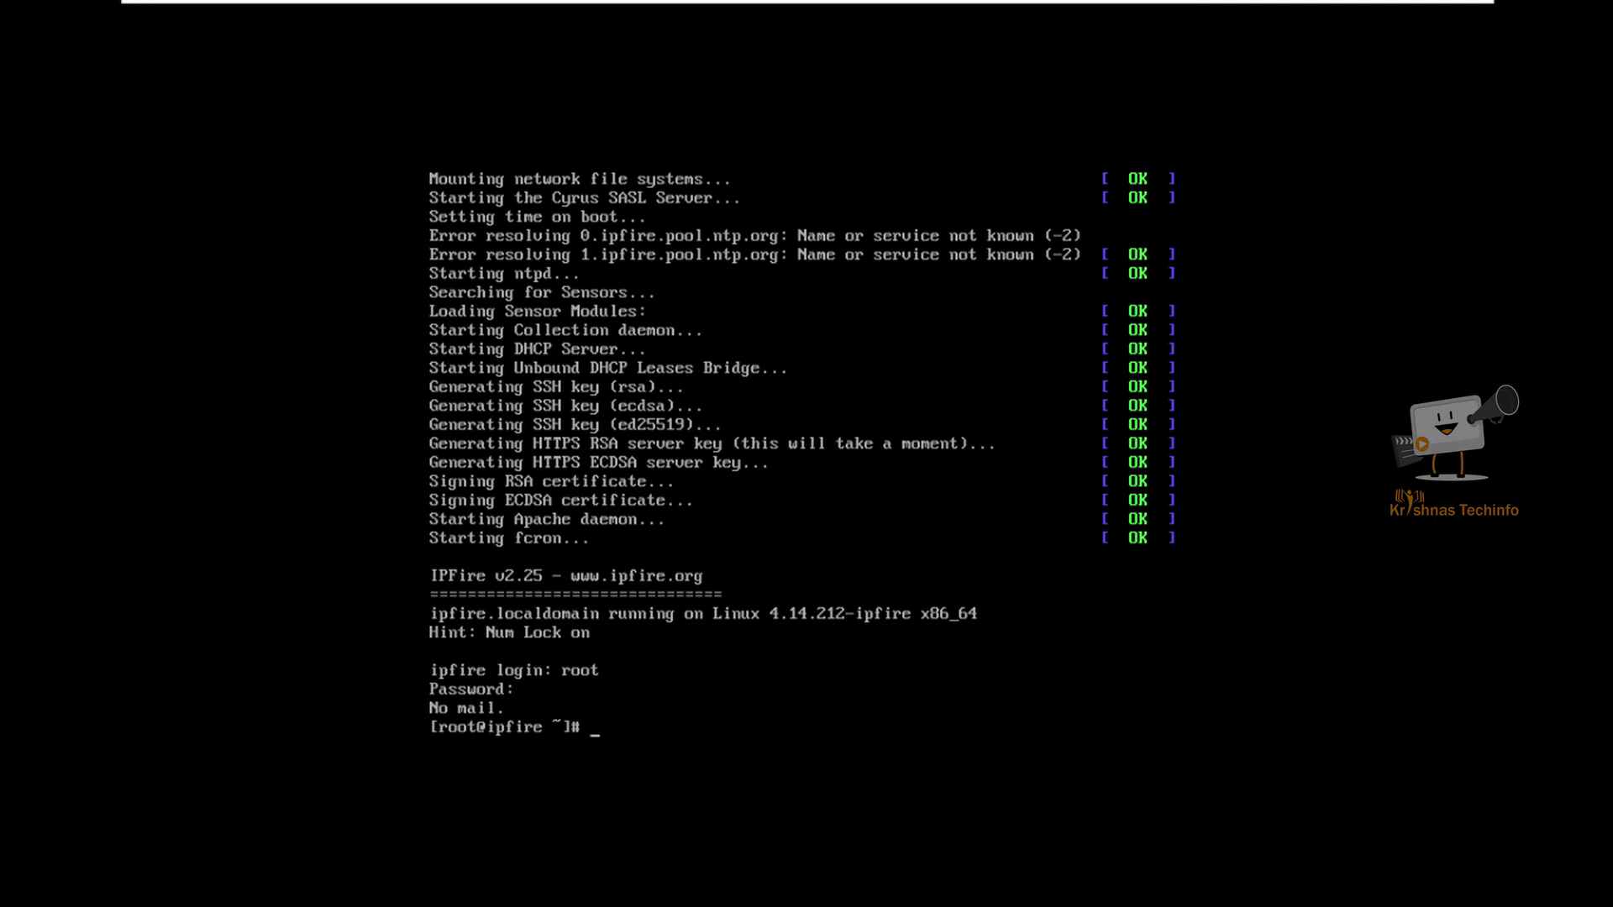
key(Return)
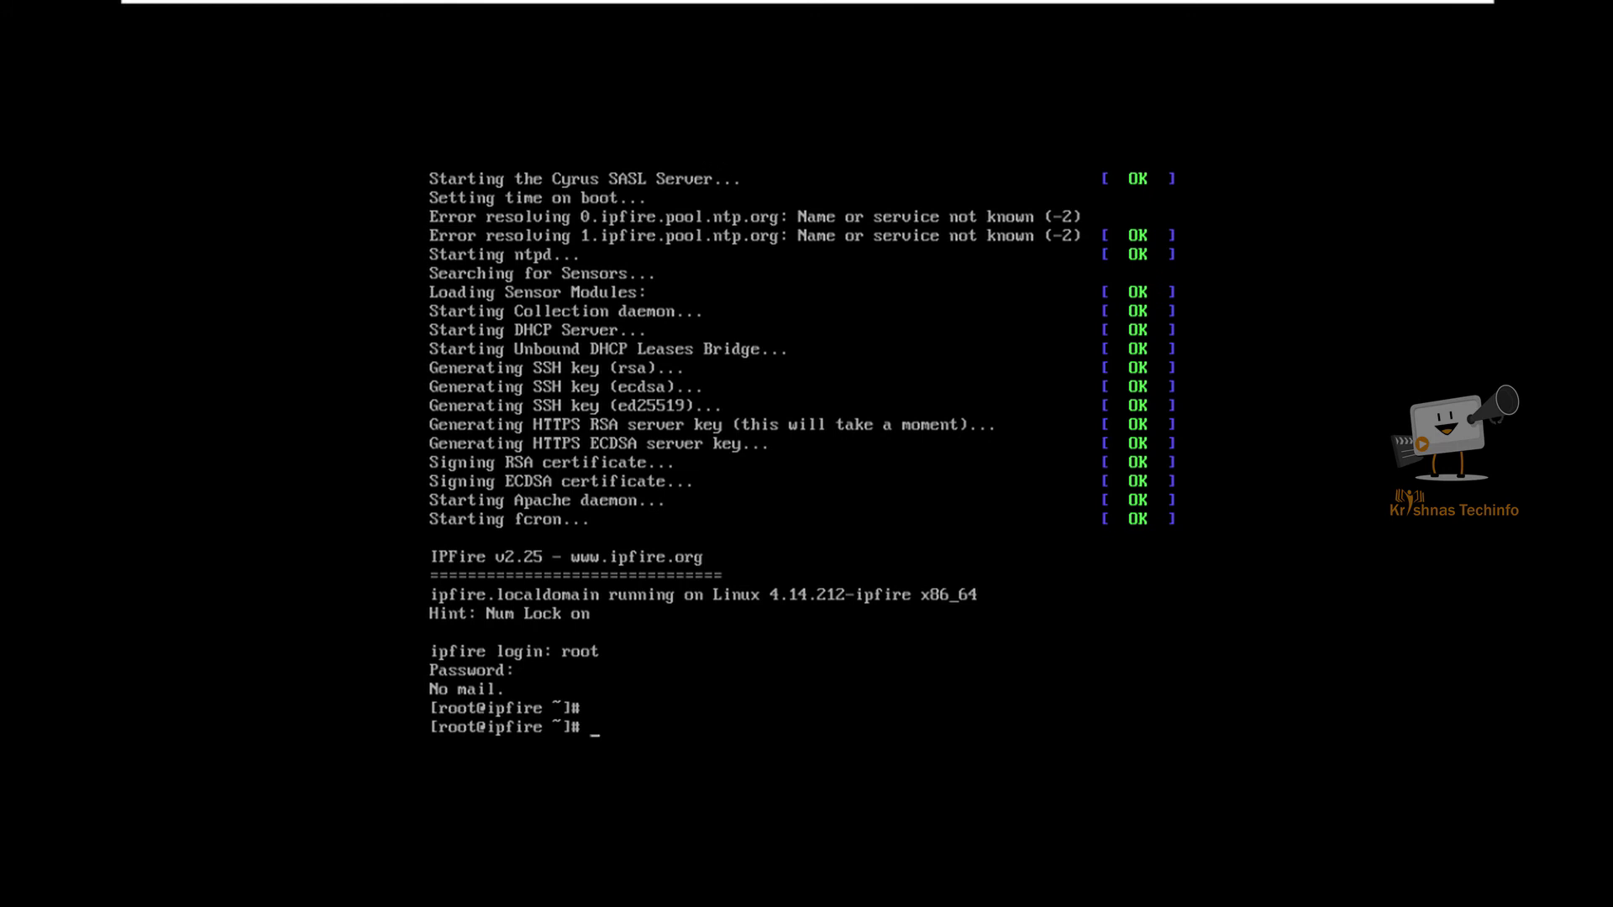
Step: Sign in to the IPFire WebGUI with username admin and the account password
key(ctrl+alt)
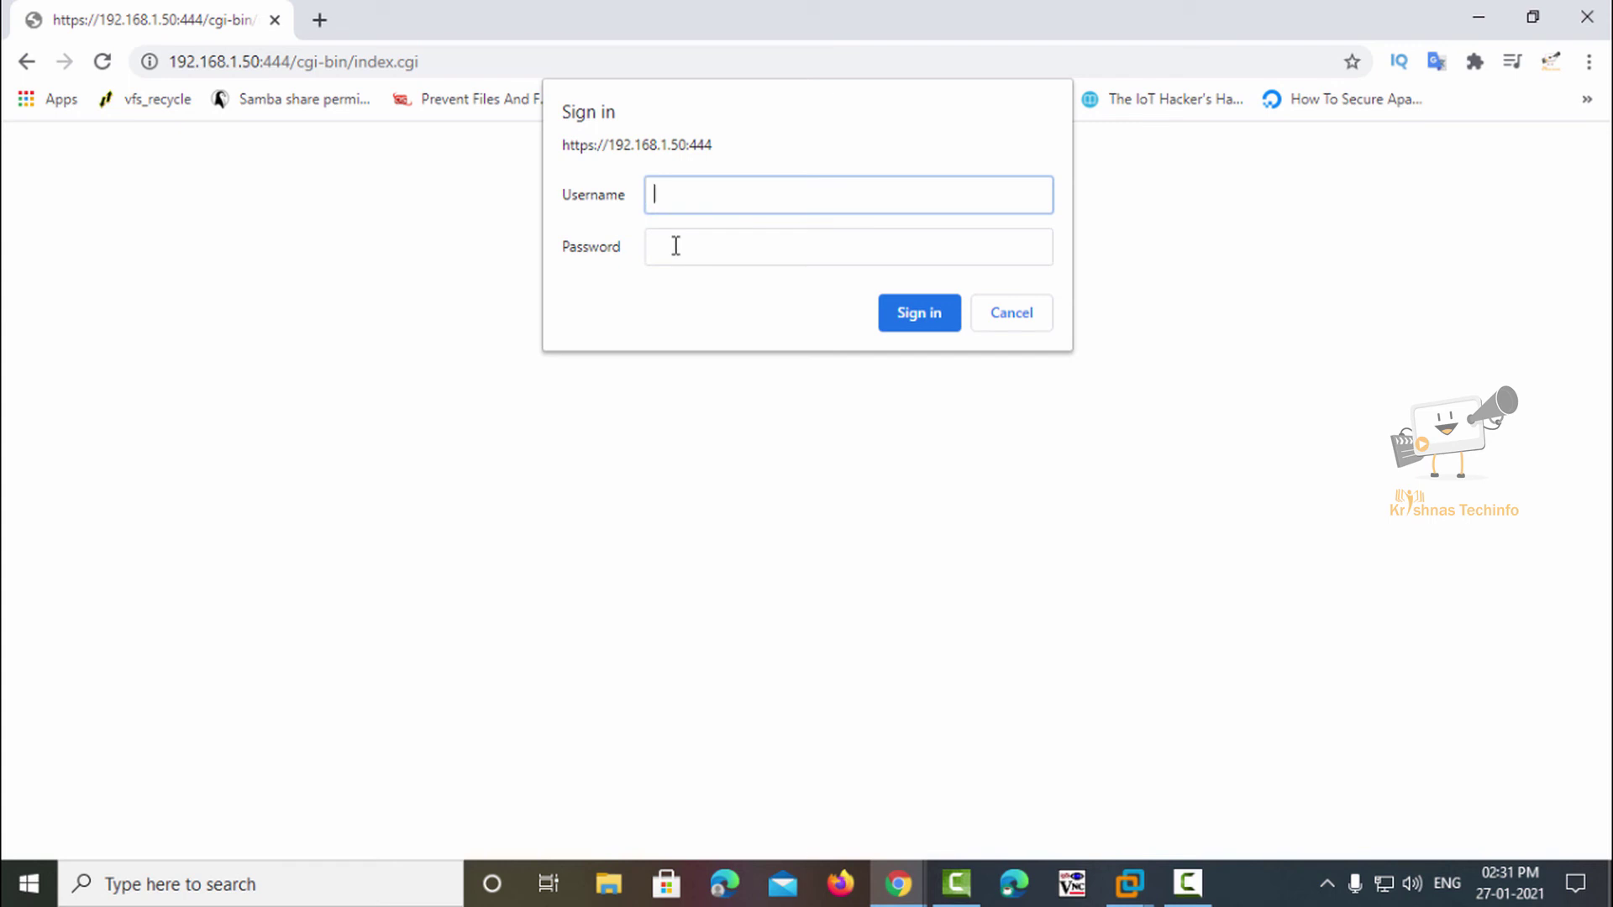
text(admin)
click(675, 245)
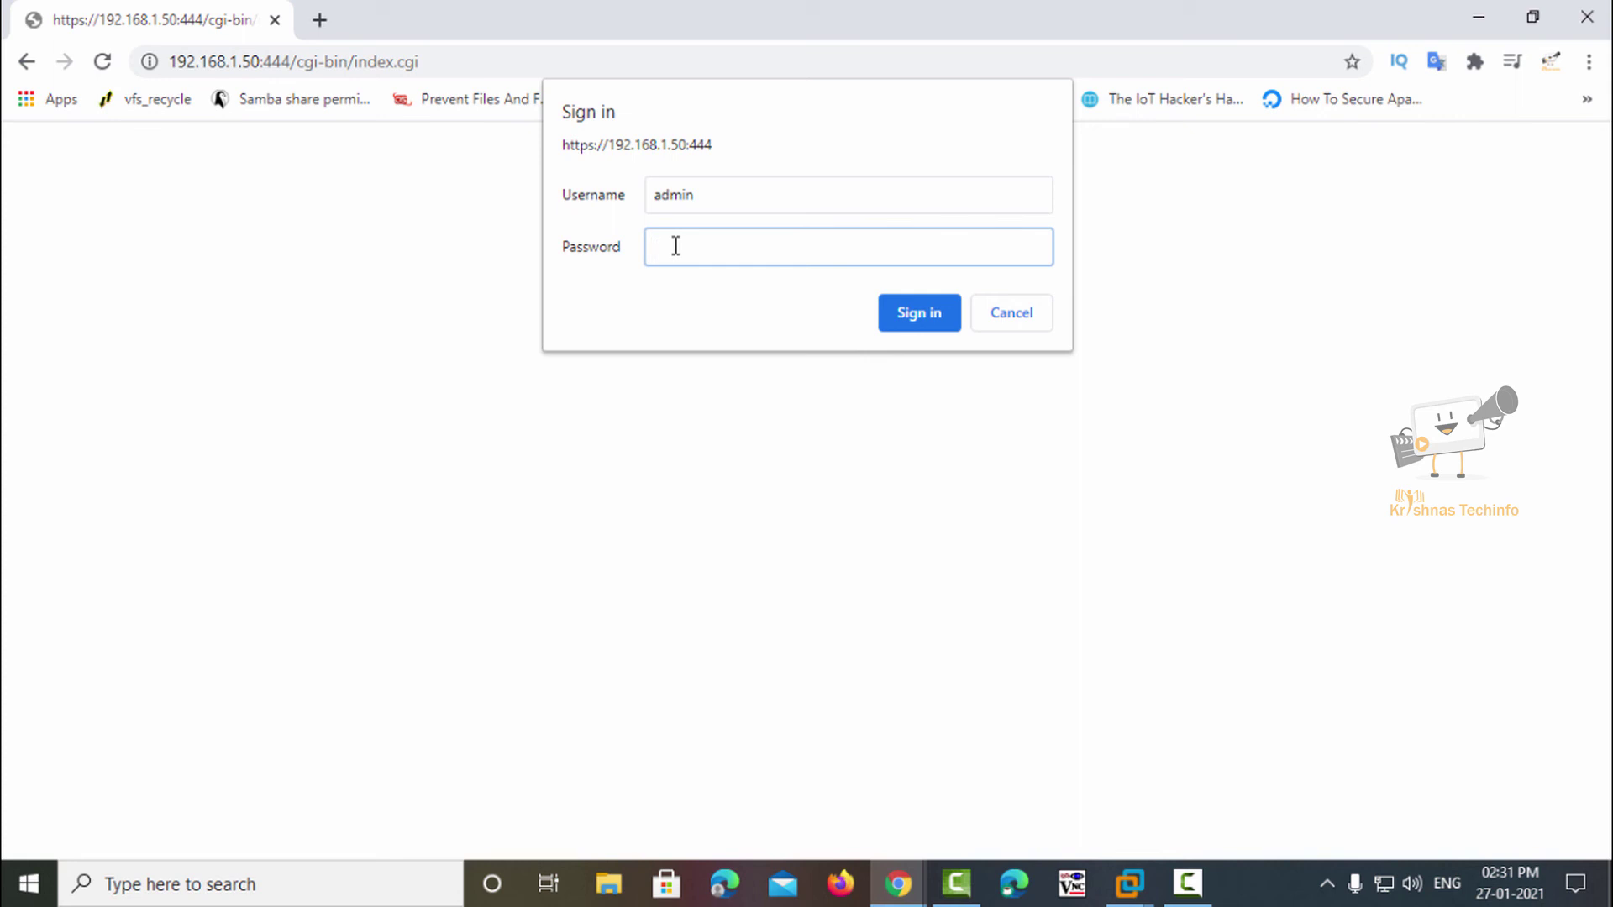
text(•••••••)
click(948, 326)
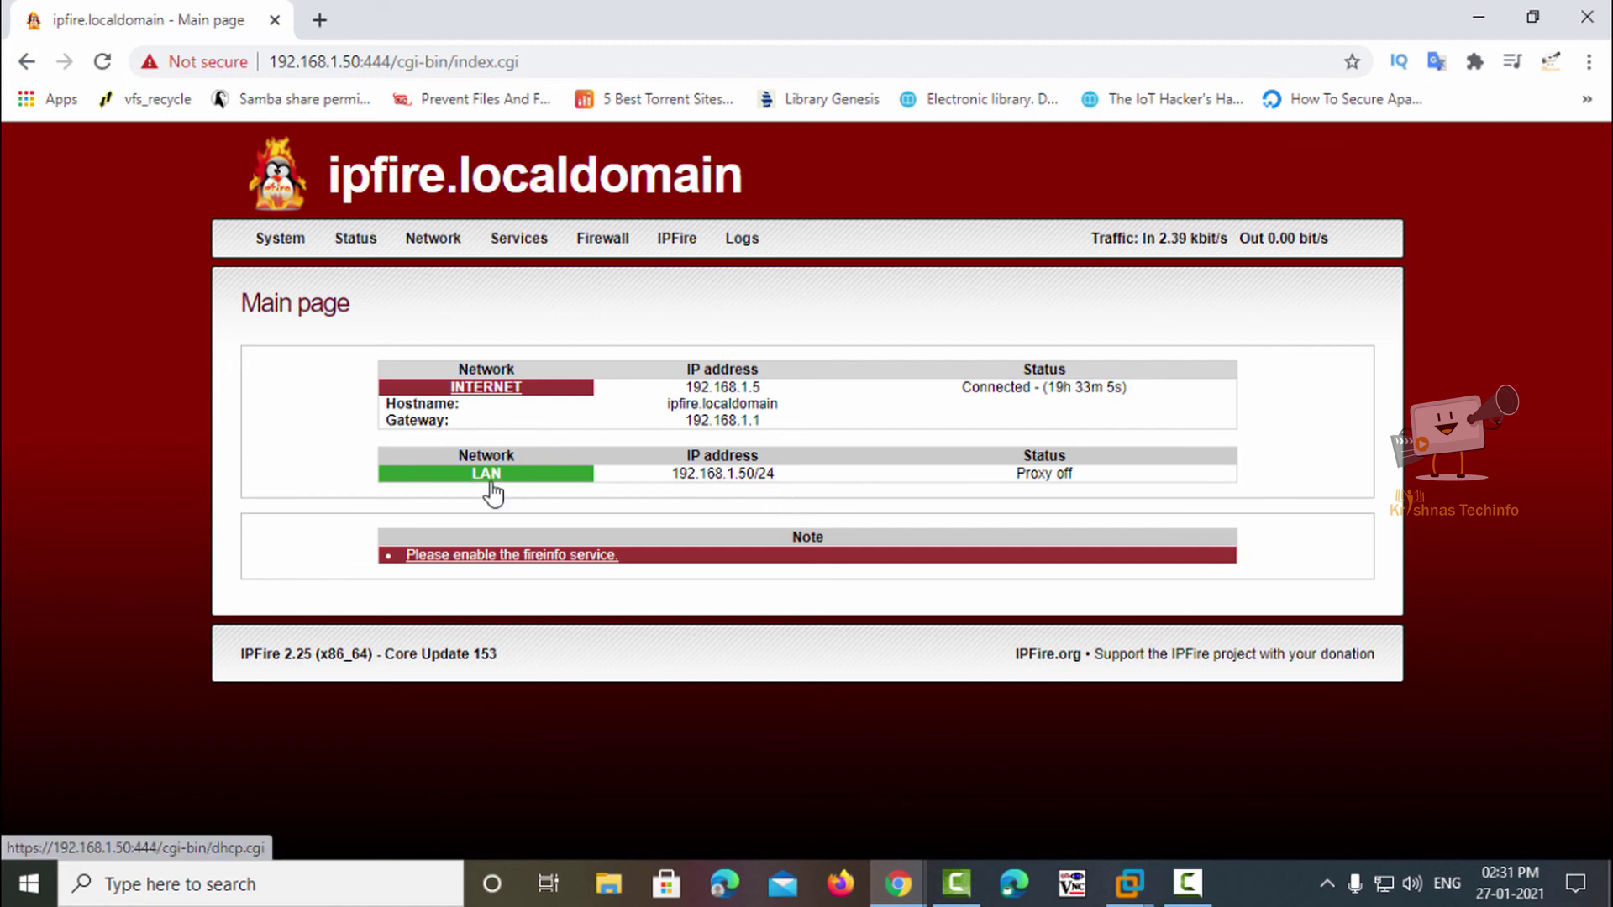
Step: Highlight the LAN address 192.168.1.50/24 on the main page, then clear the selection
drag(772, 478, 671, 488)
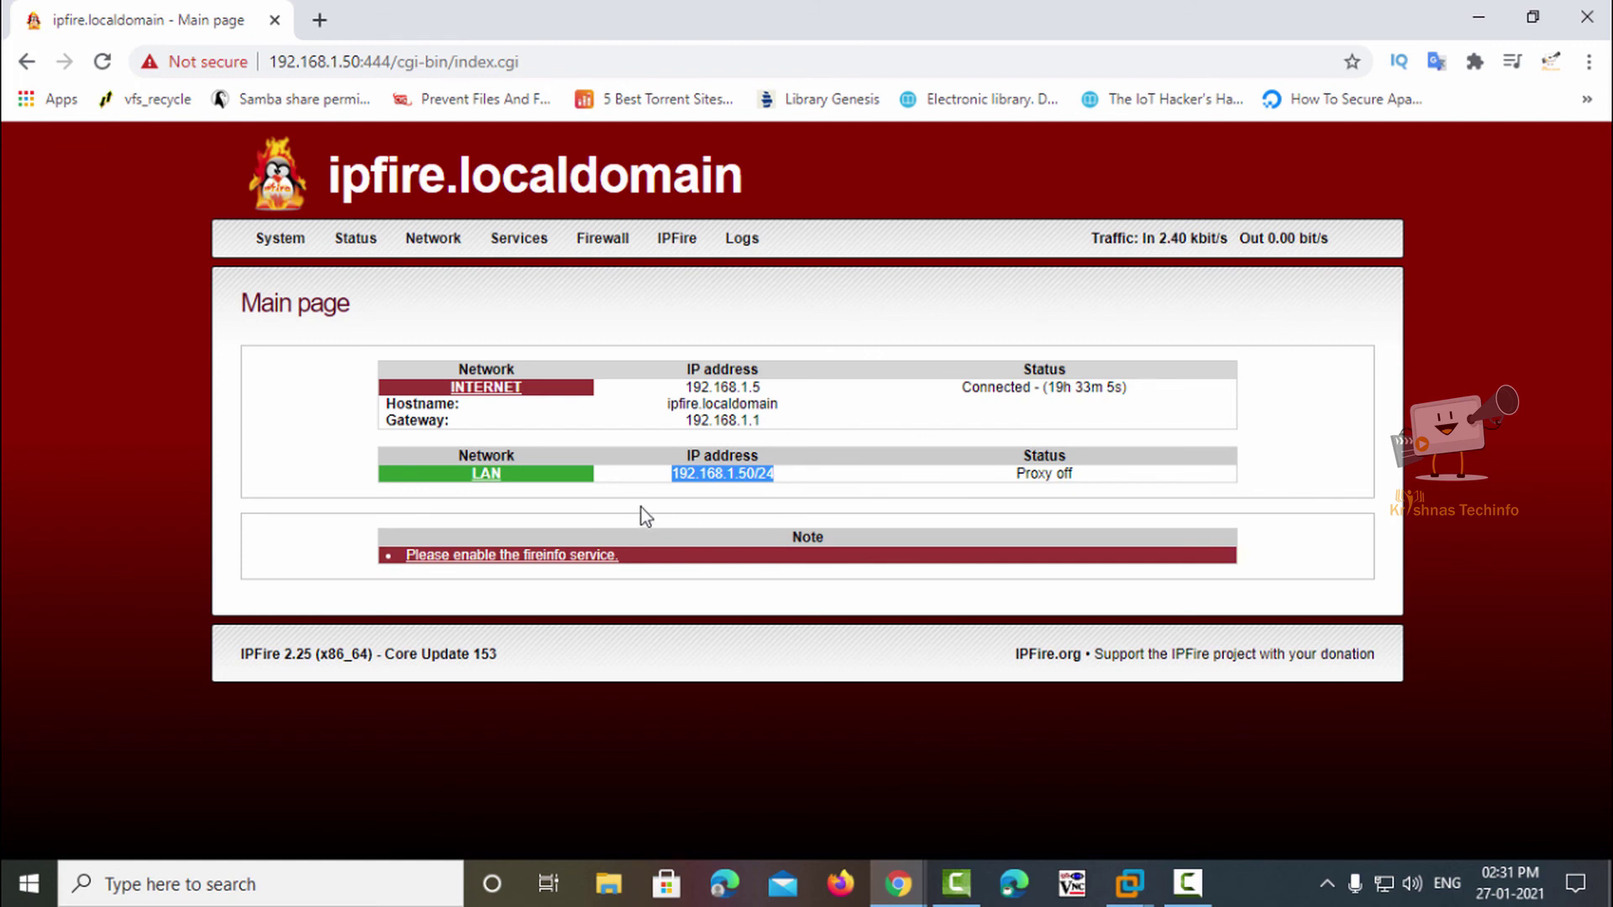
click(641, 509)
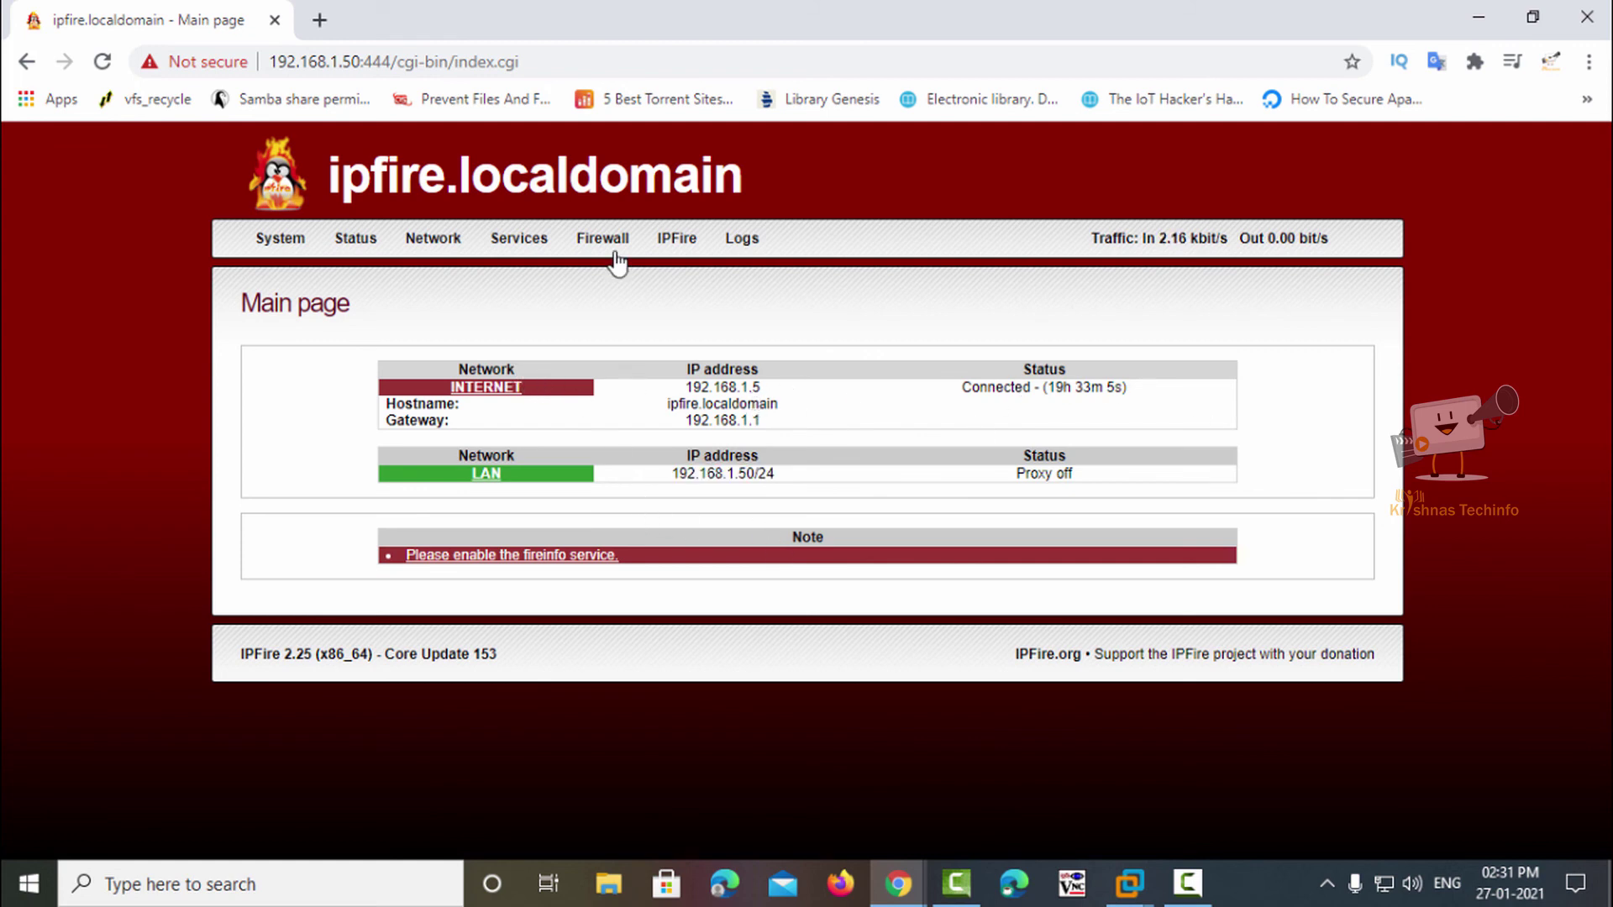
mouse_move(302, 245)
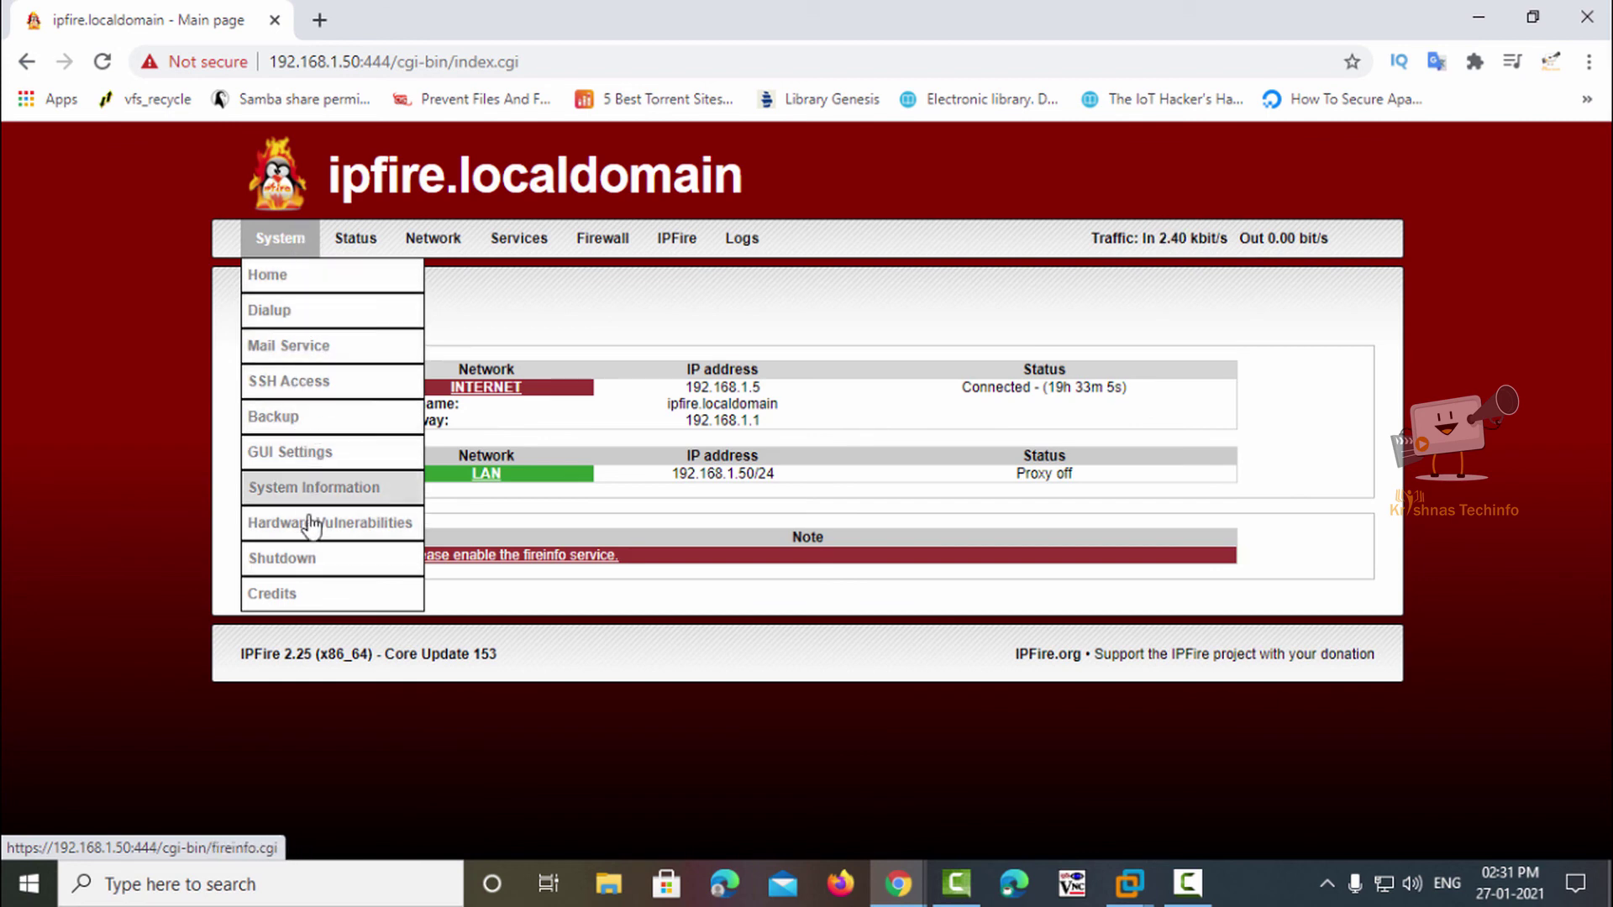
mouse_move(359, 238)
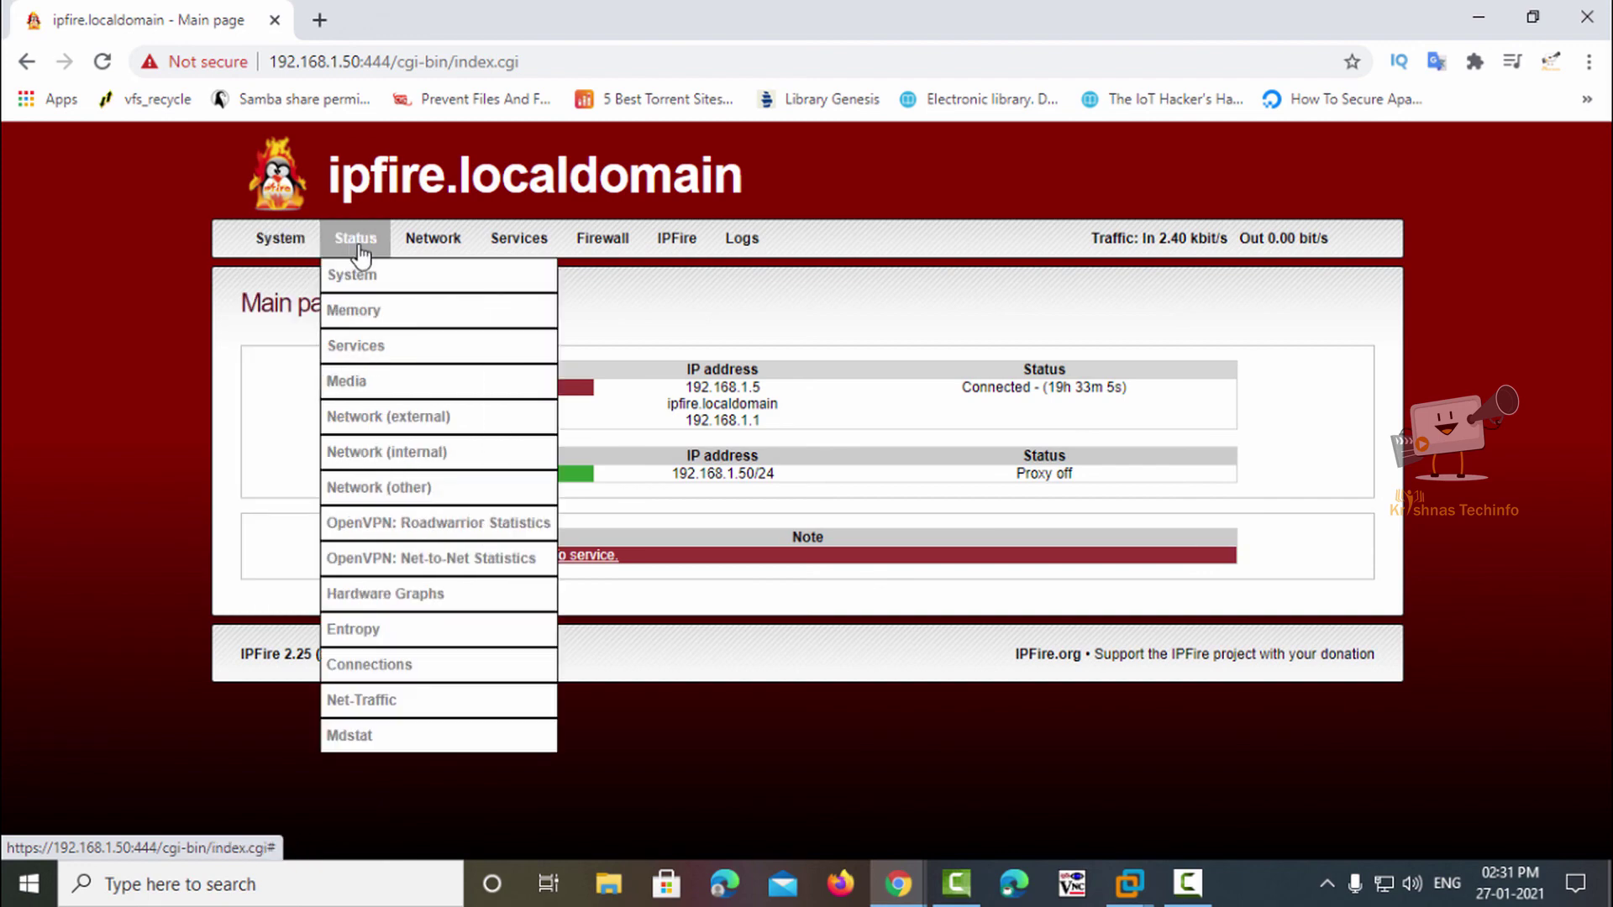
click(379, 312)
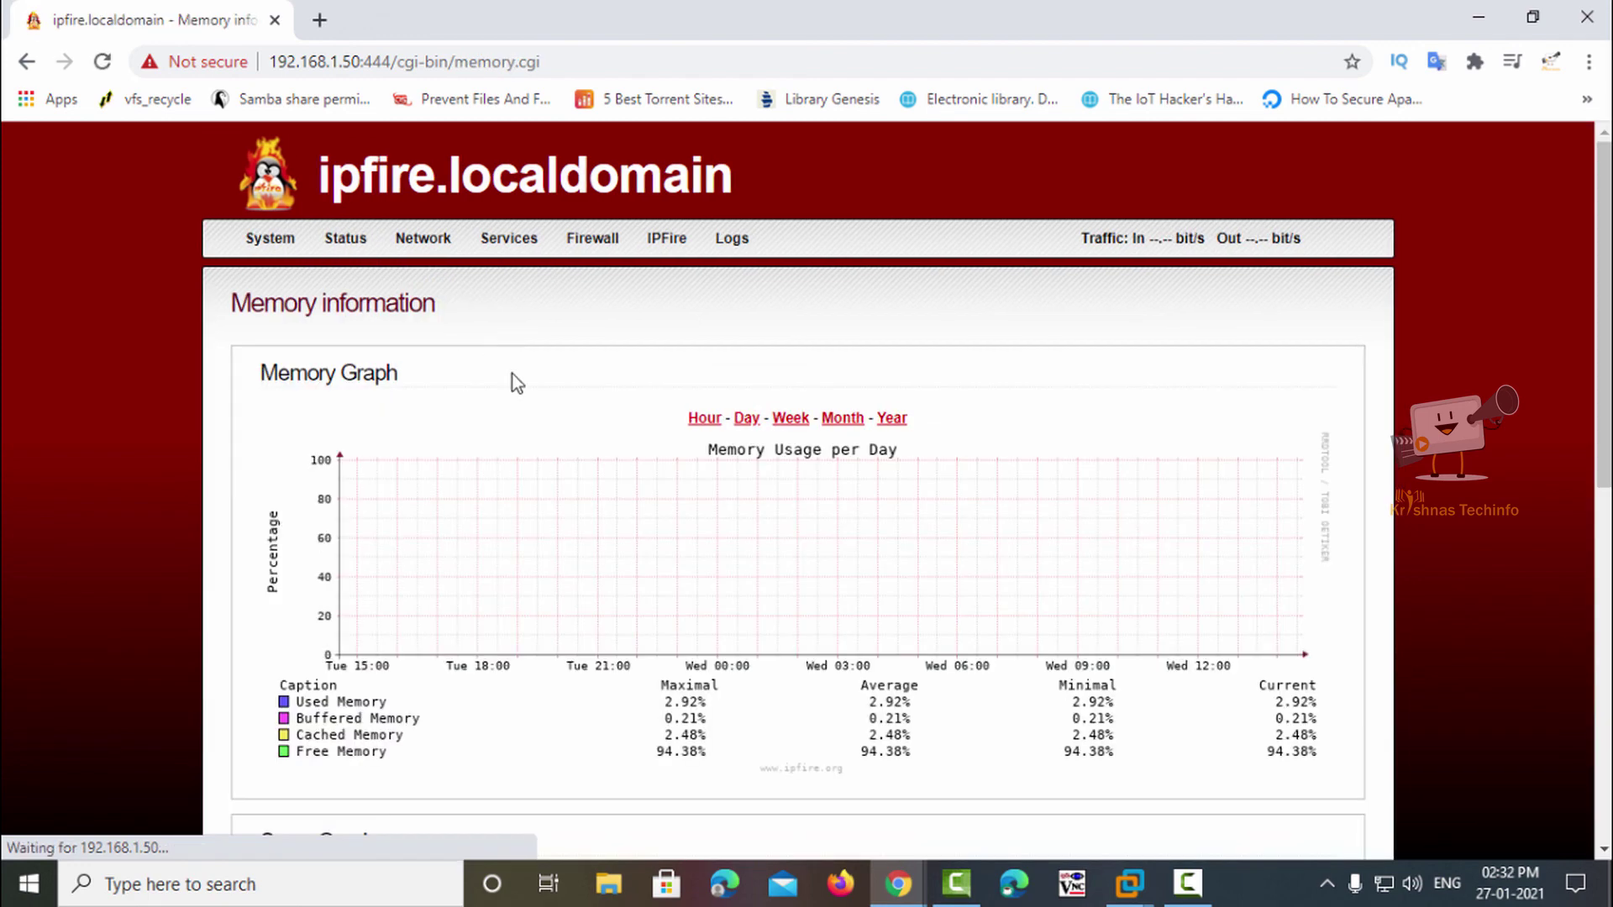
scroll(433, 445, down, 5)
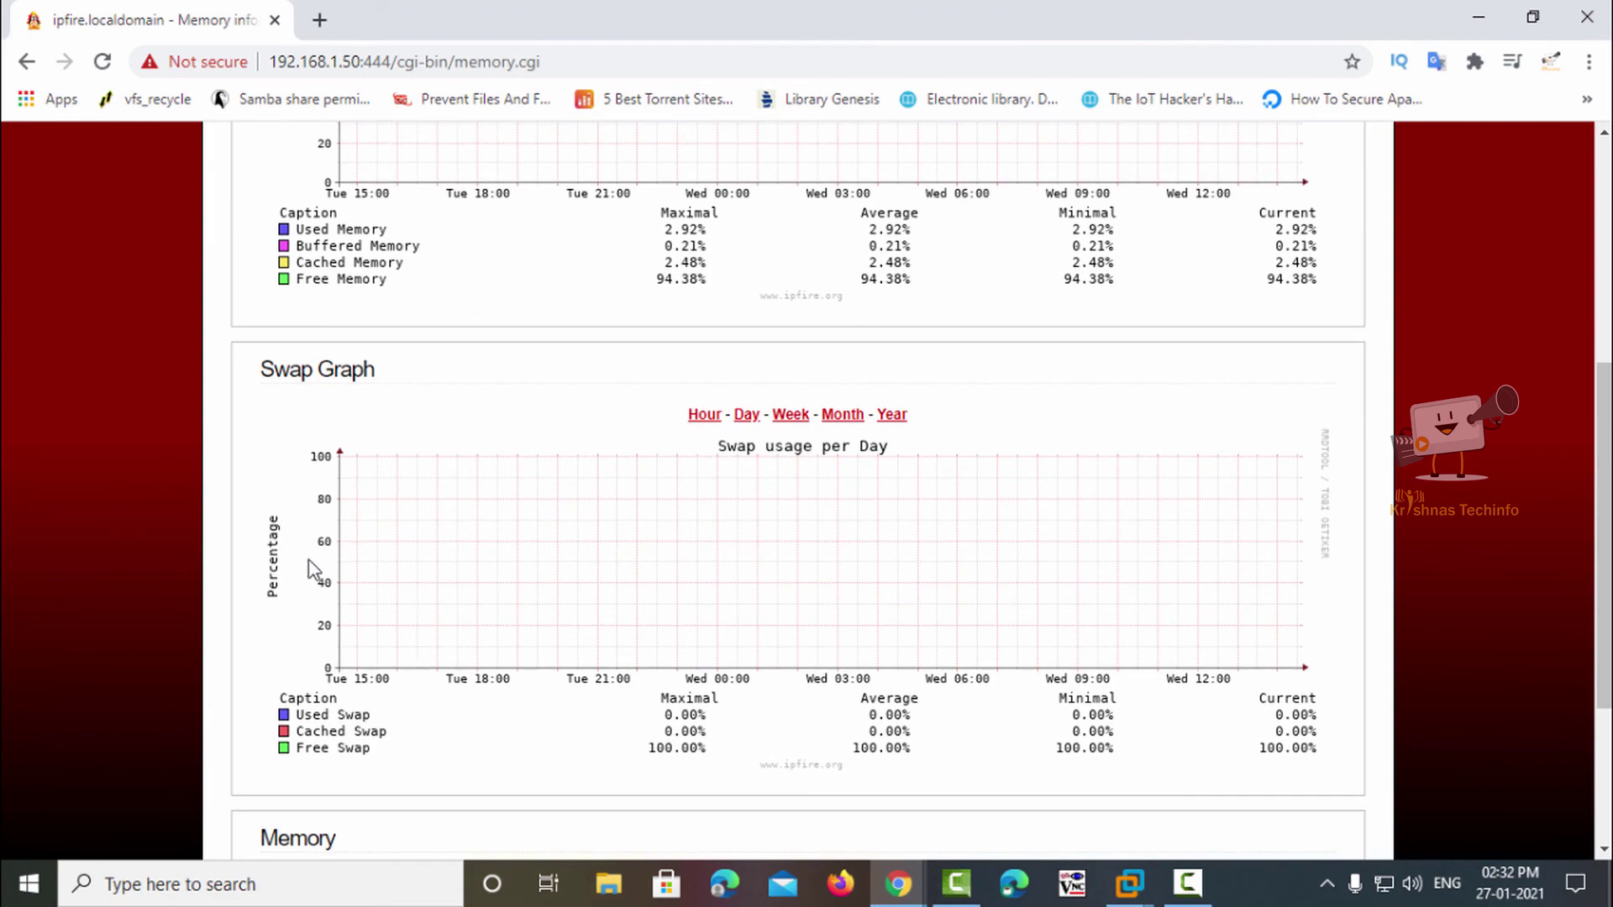
scroll(314, 569, down, 3)
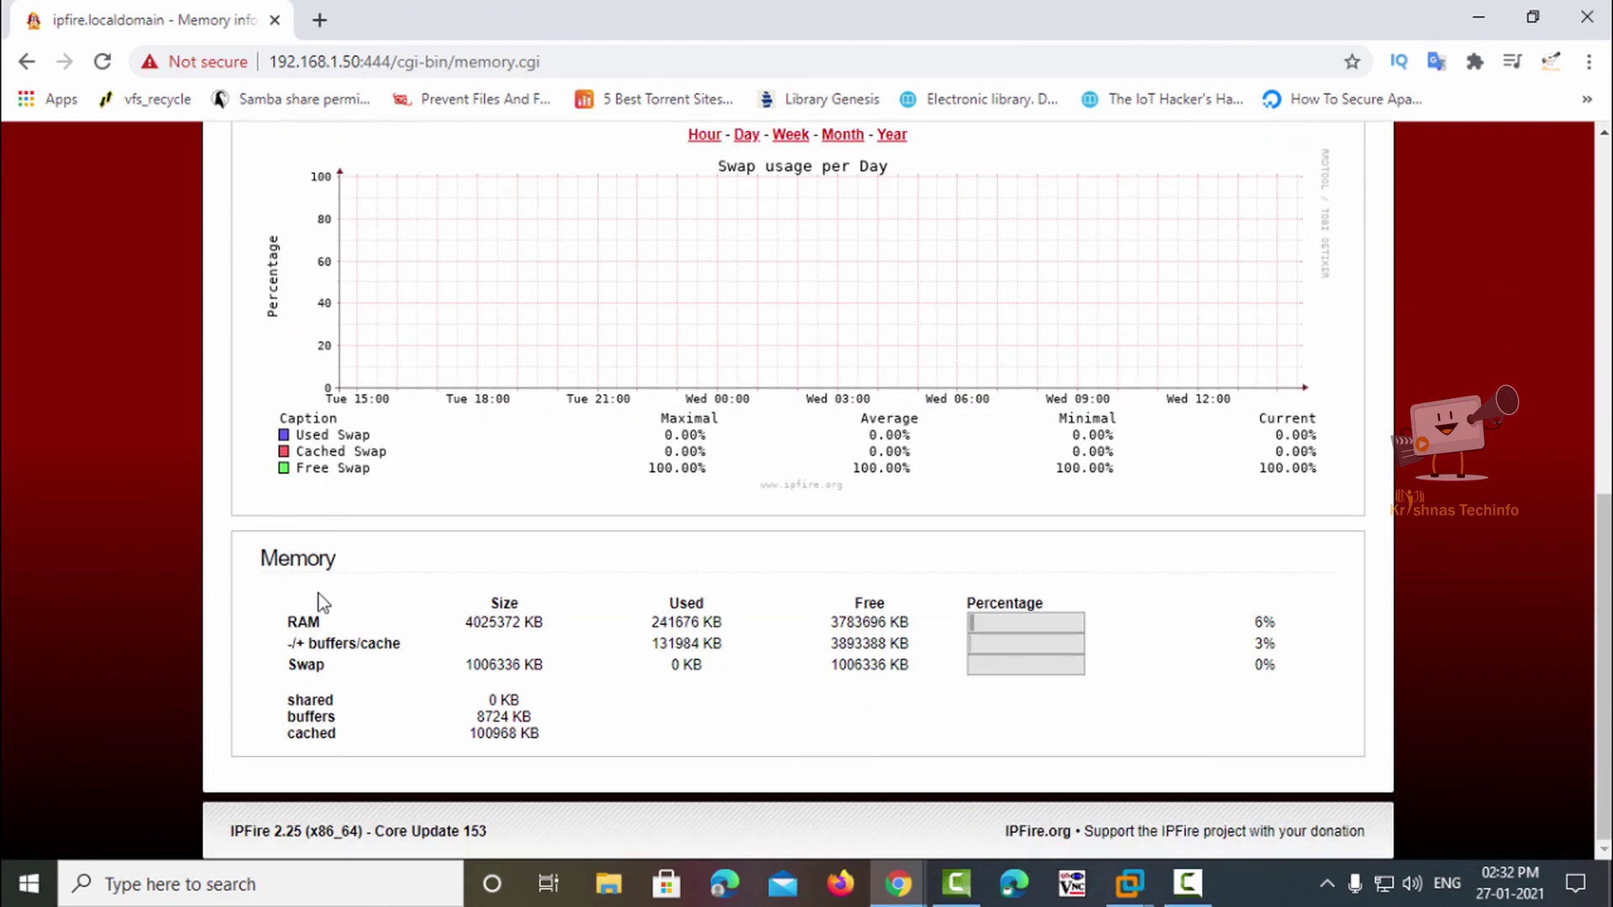
scroll(319, 602, up, 9)
mouse_move(376, 238)
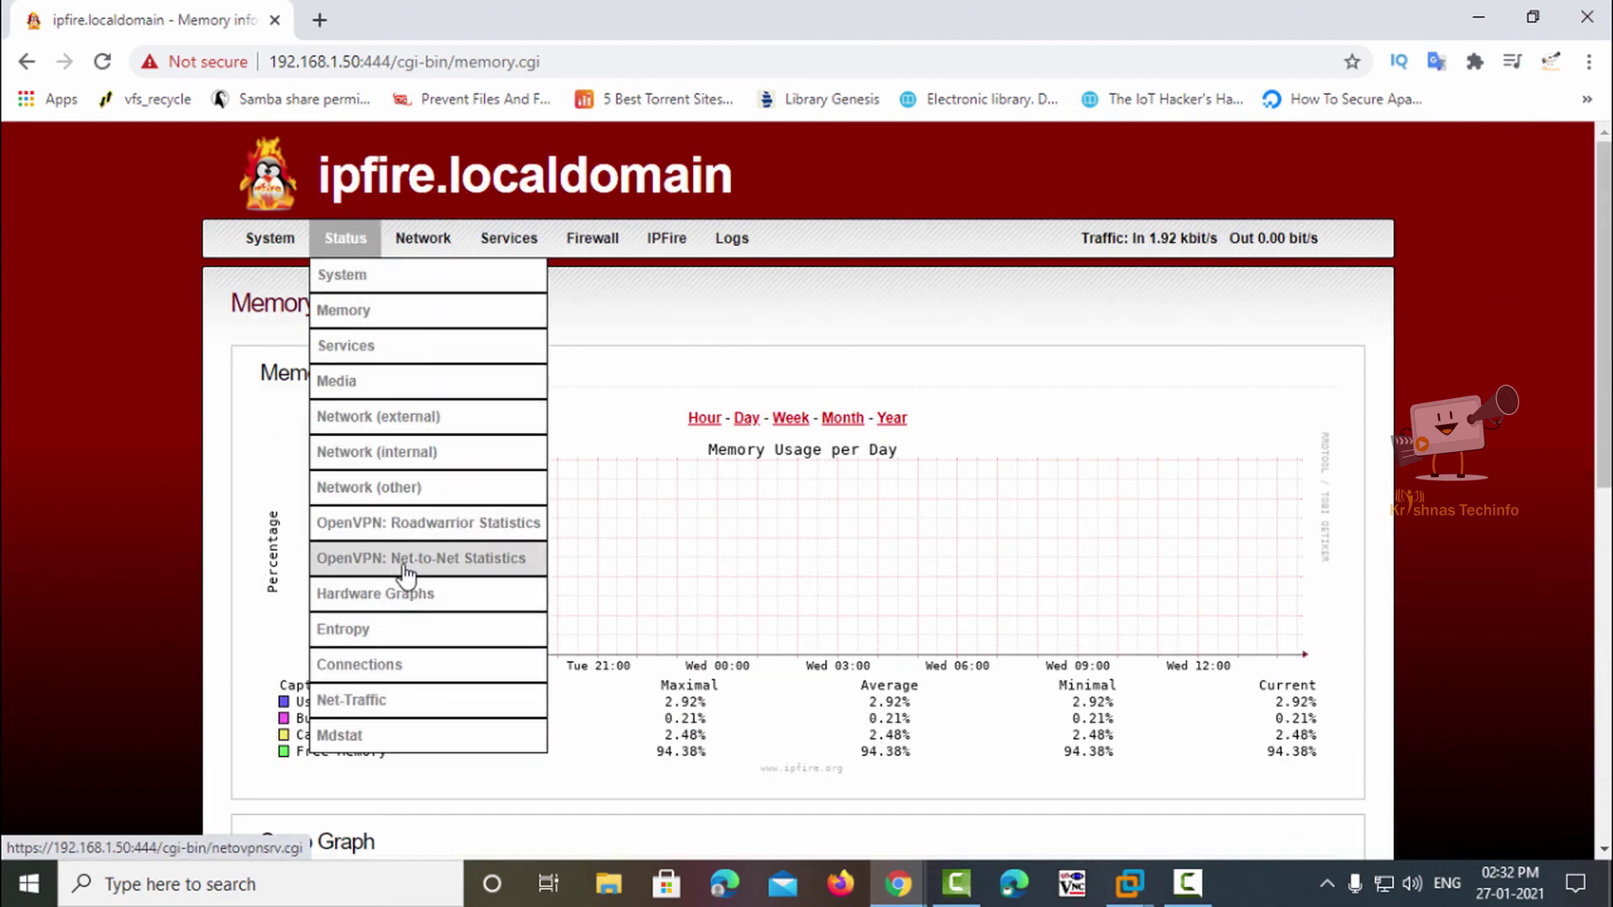
mouse_move(429, 242)
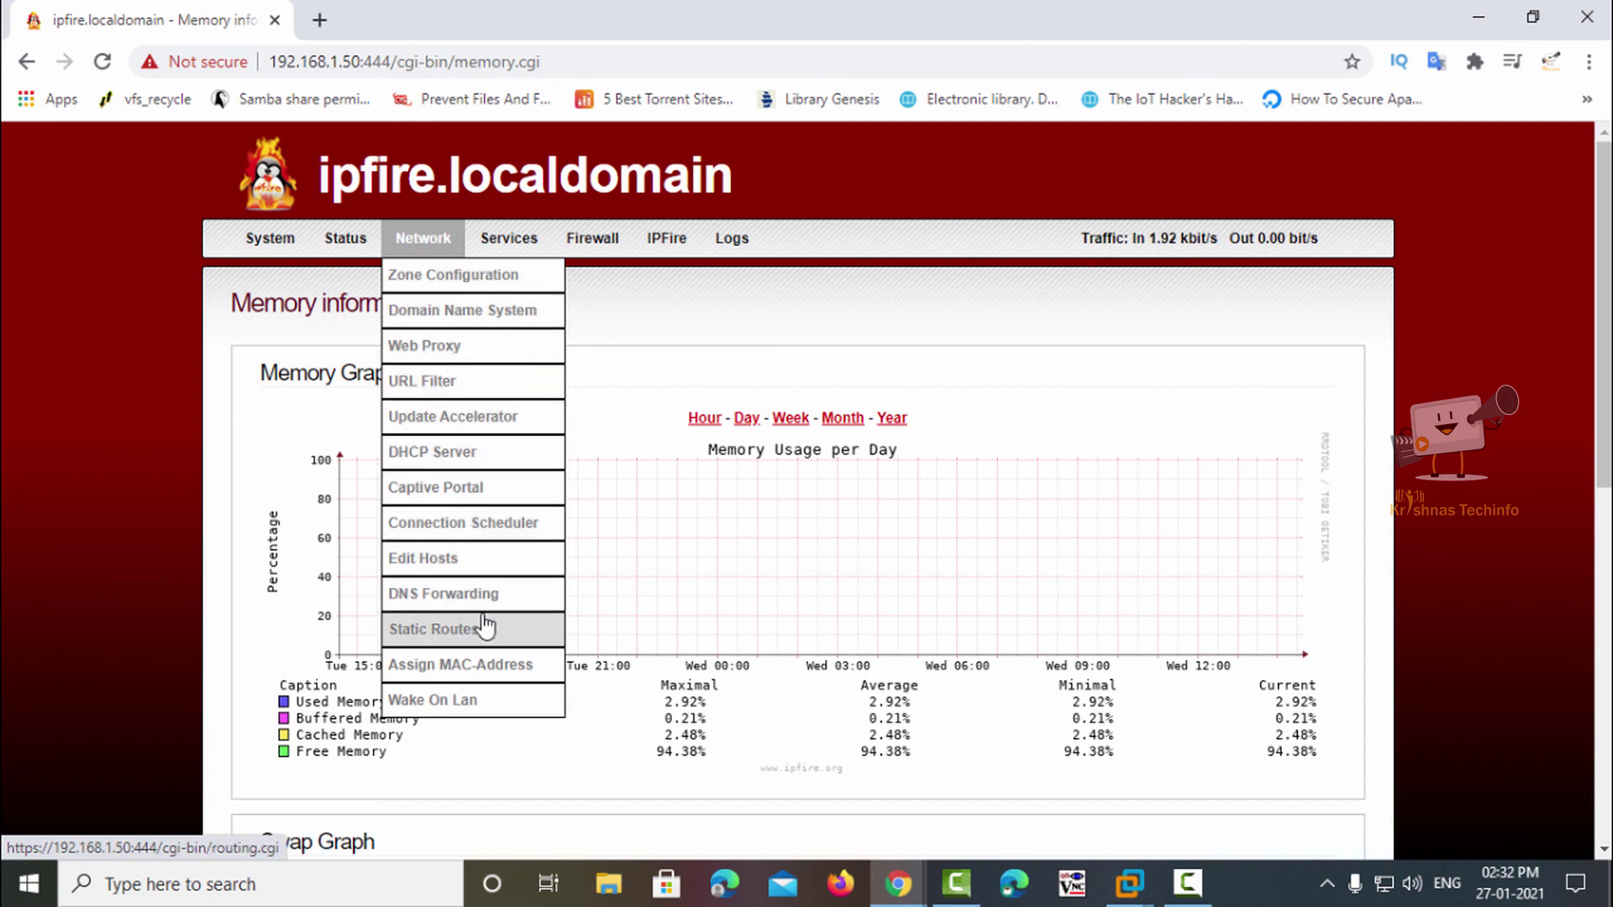
mouse_move(593, 241)
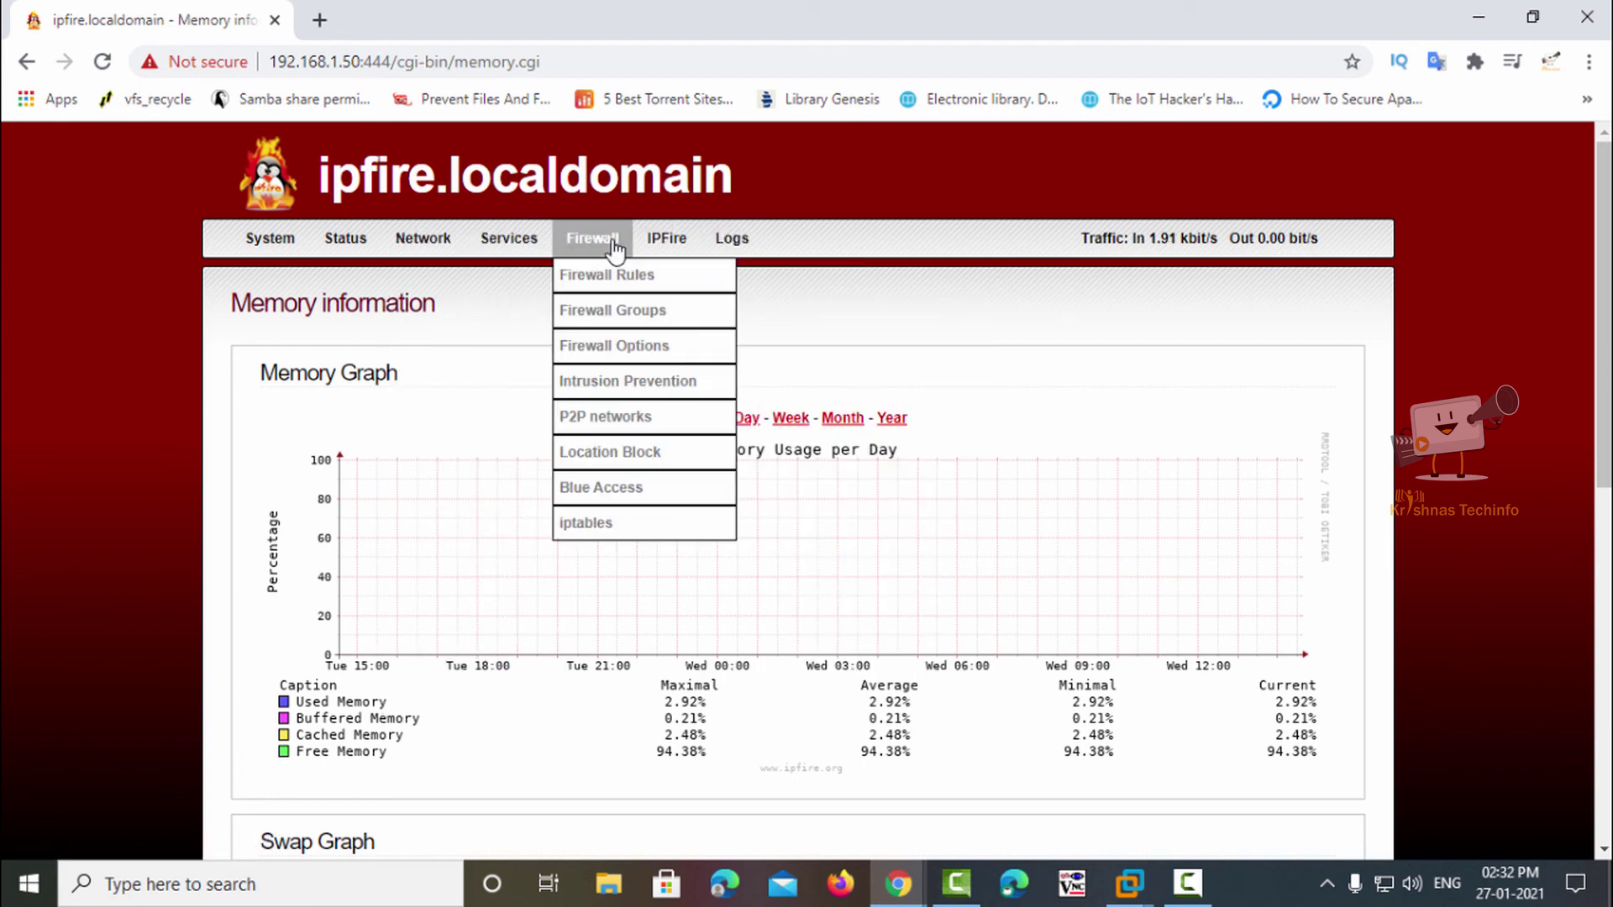